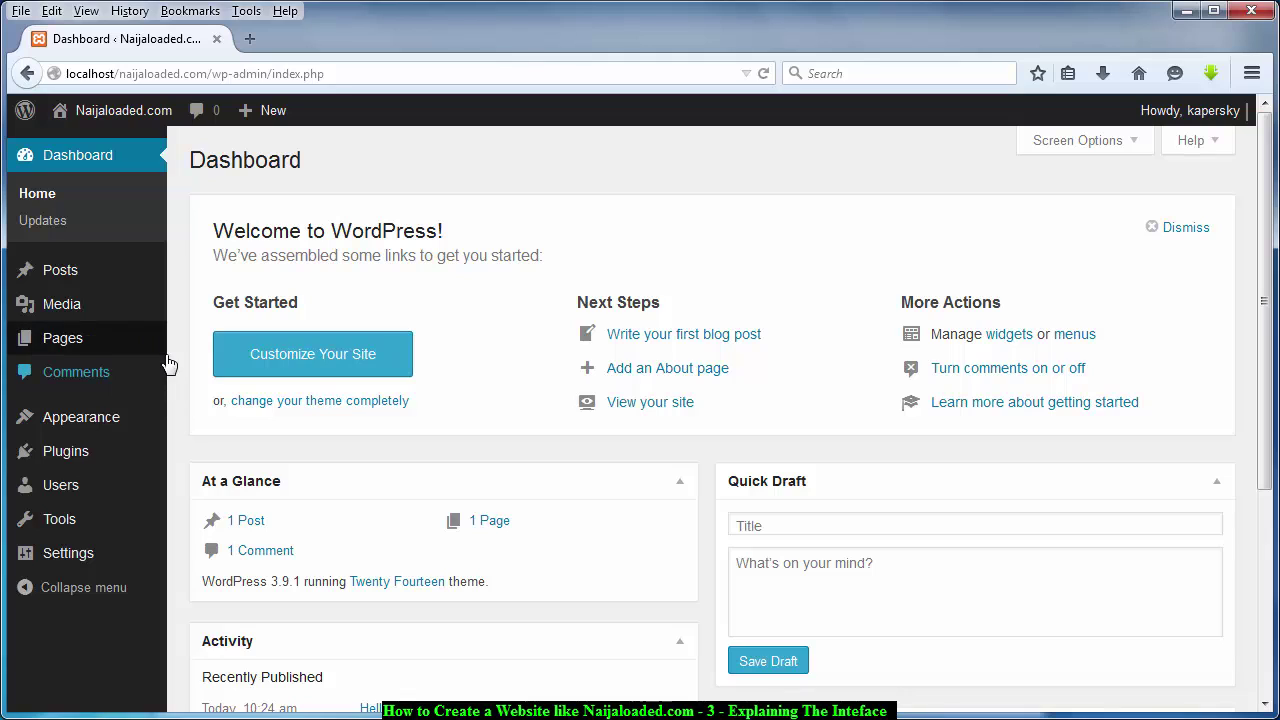
# Step: Open the live site in a separate browser tab and view the Hello World post on its front page
pyautogui.moveTo(116, 284)
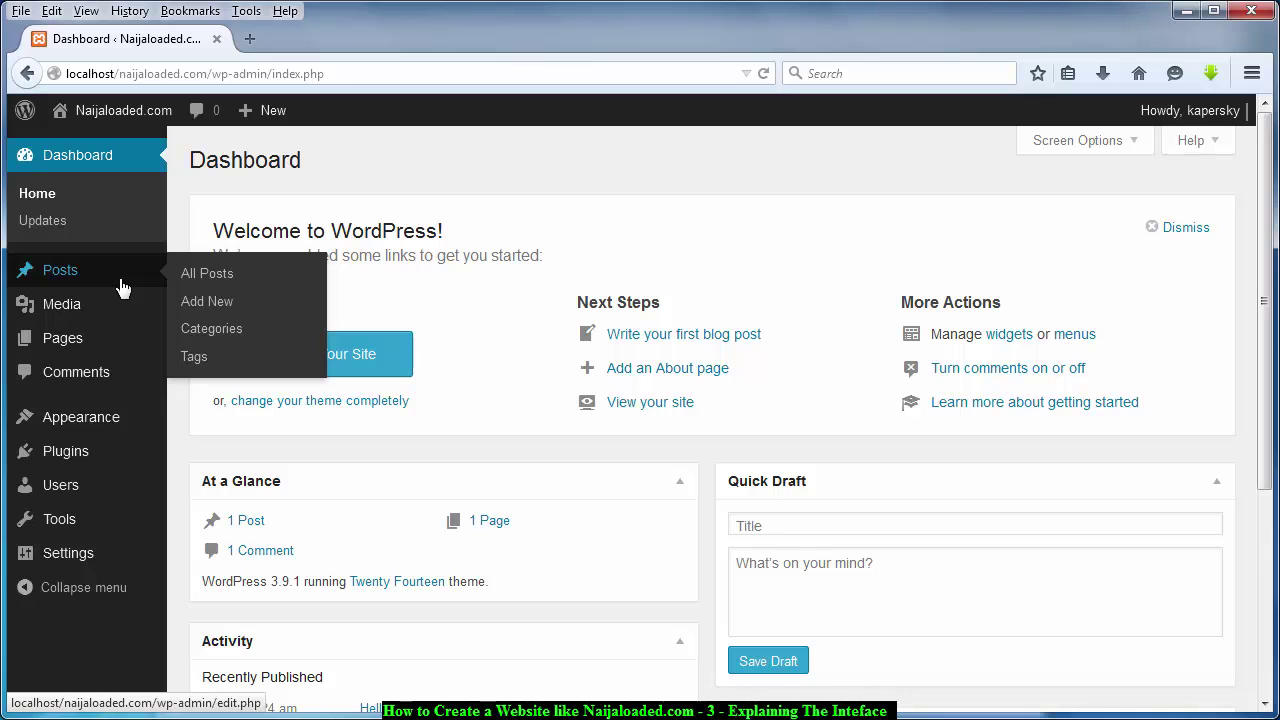
pyautogui.moveTo(100, 110)
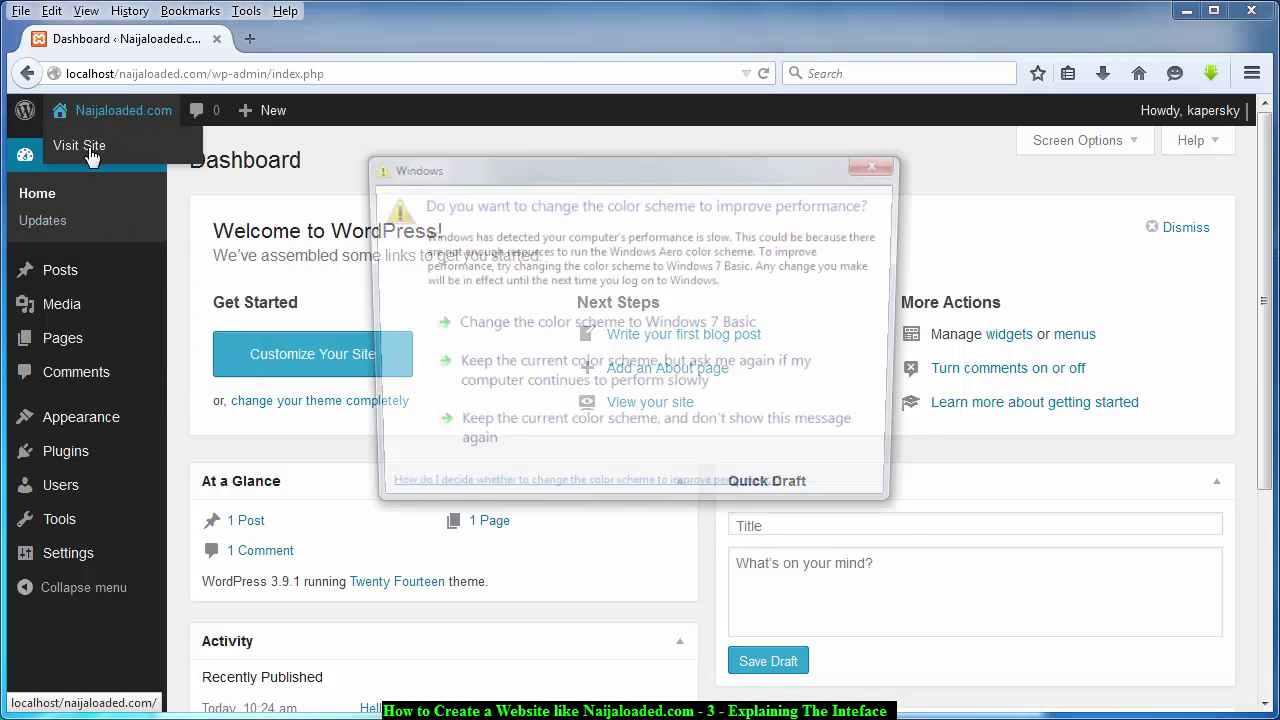
pyautogui.press('Escape')
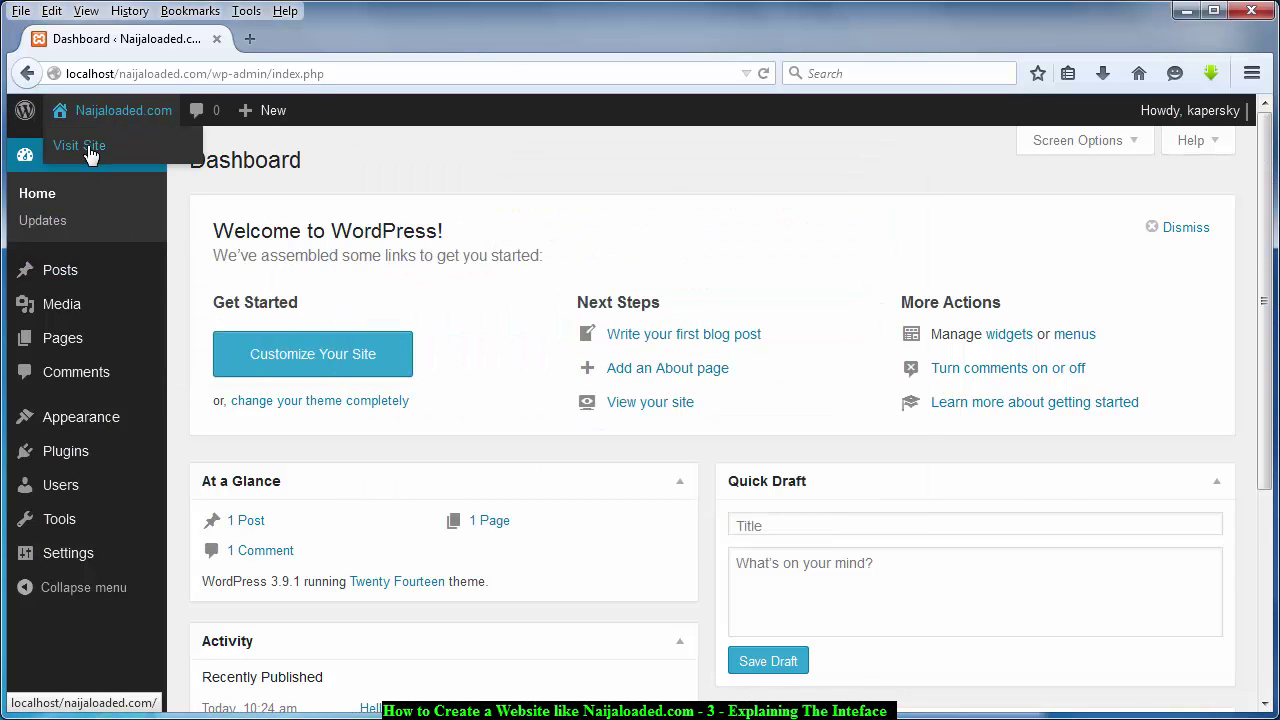
pyautogui.rightClick(90, 150)
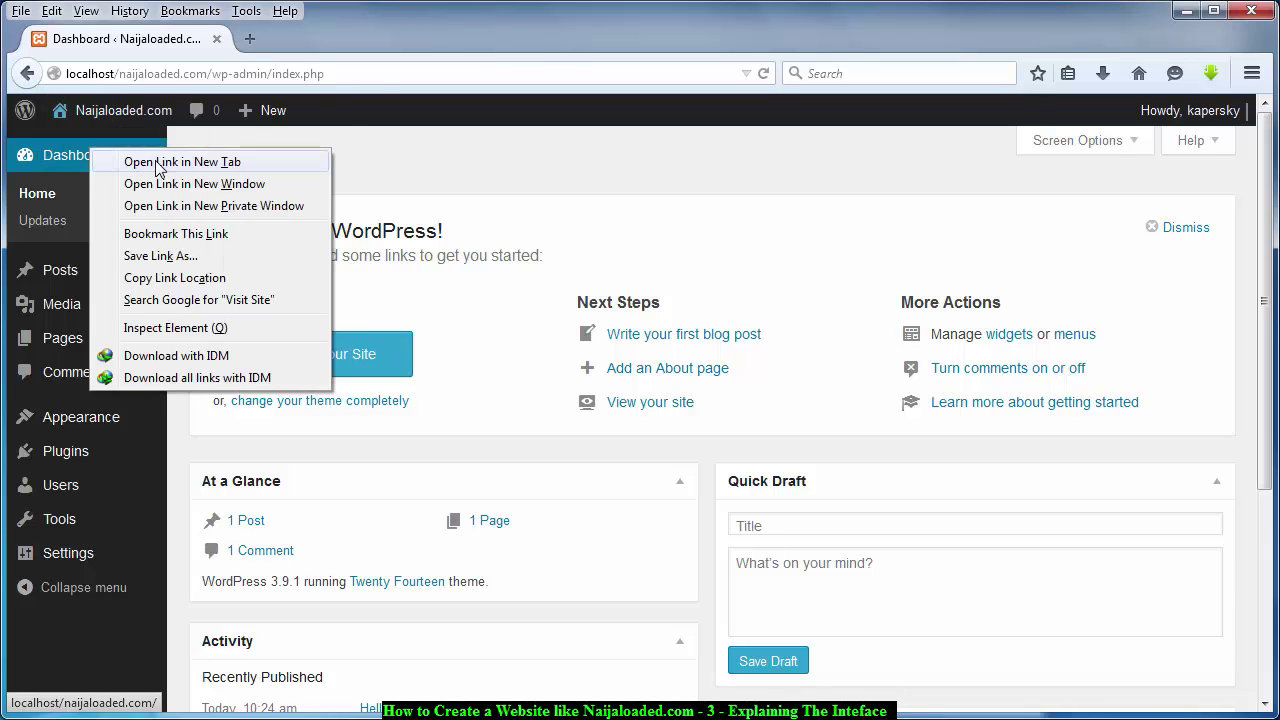
pyautogui.click(156, 163)
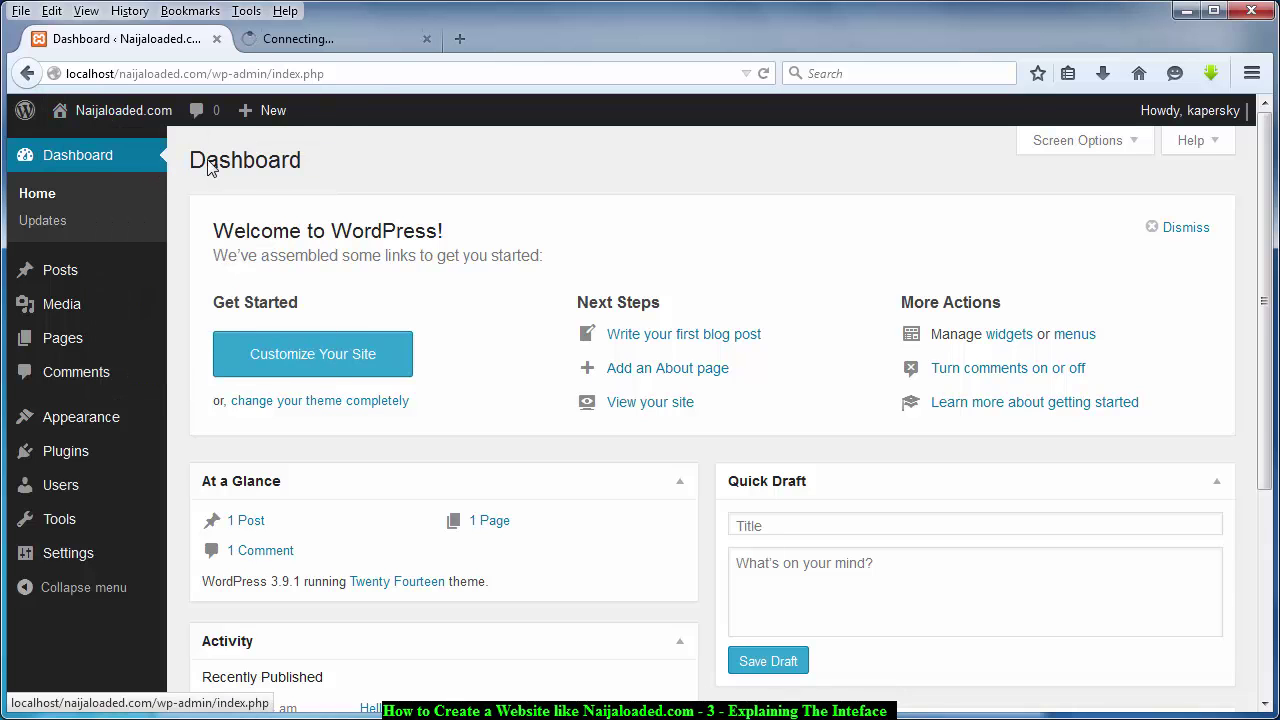
pyautogui.click(316, 42)
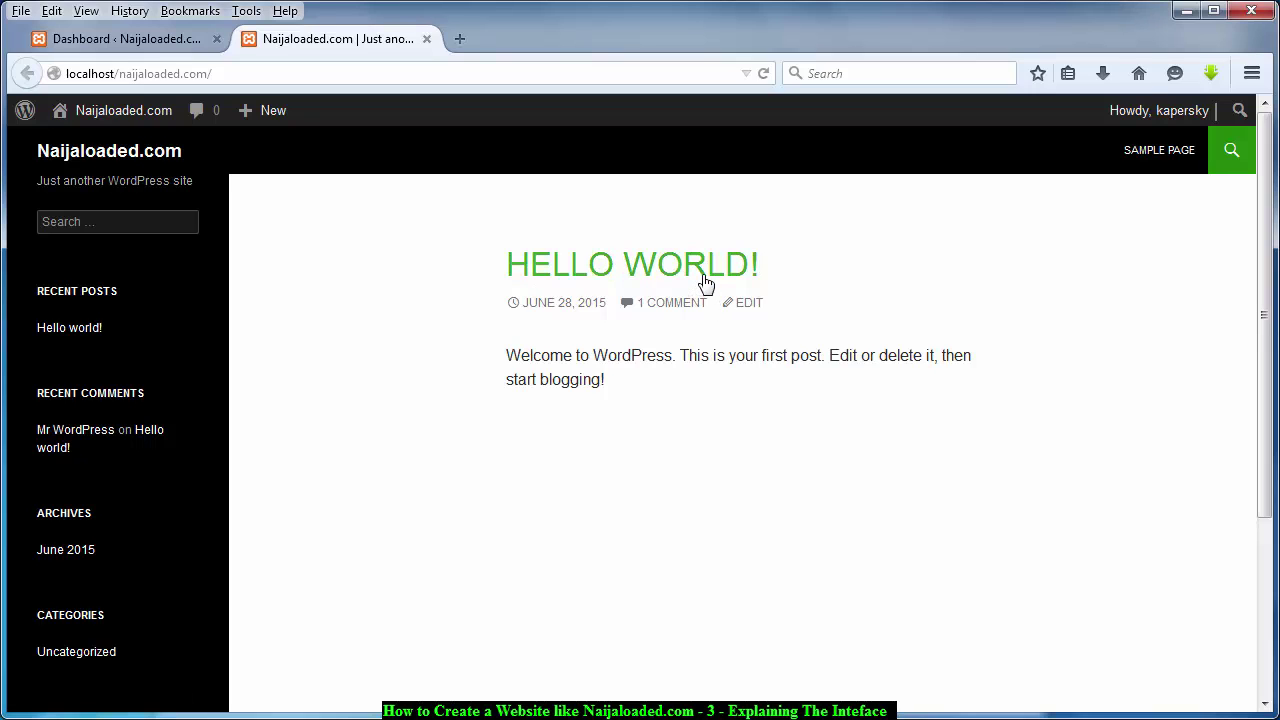
pyautogui.moveTo(604, 380); pyautogui.dragTo(503, 280)
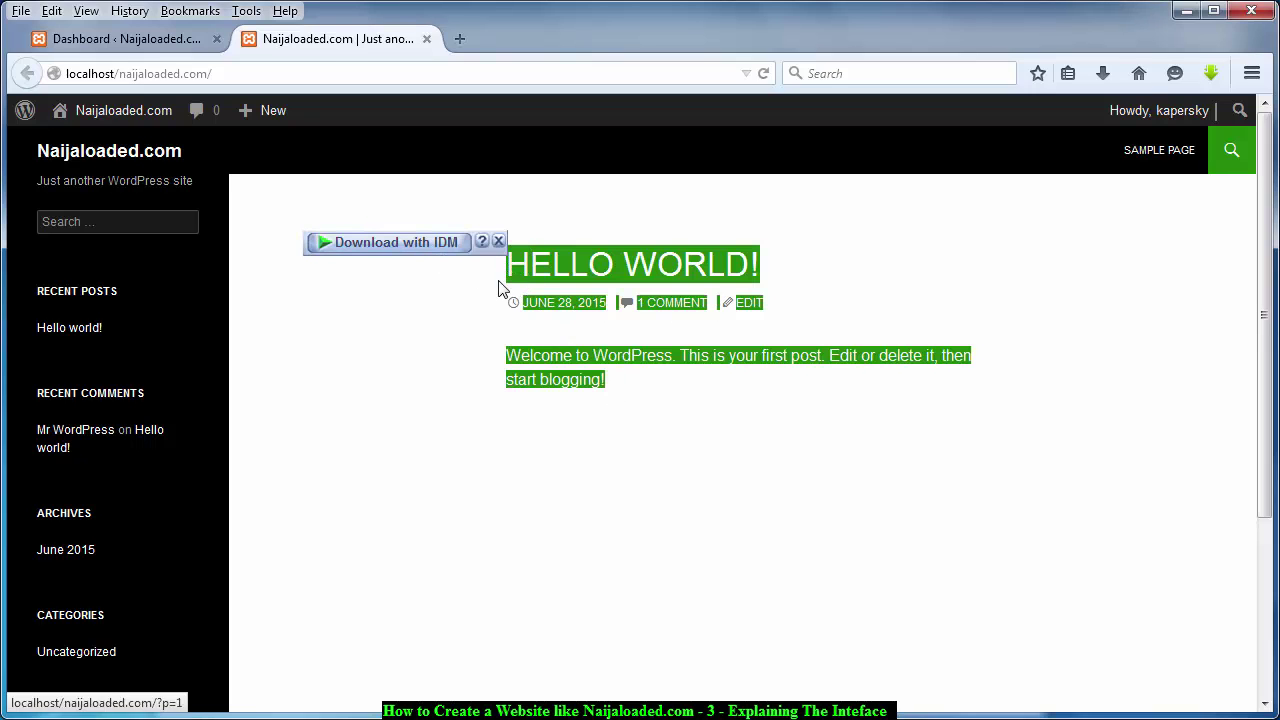
pyautogui.click(431, 391)
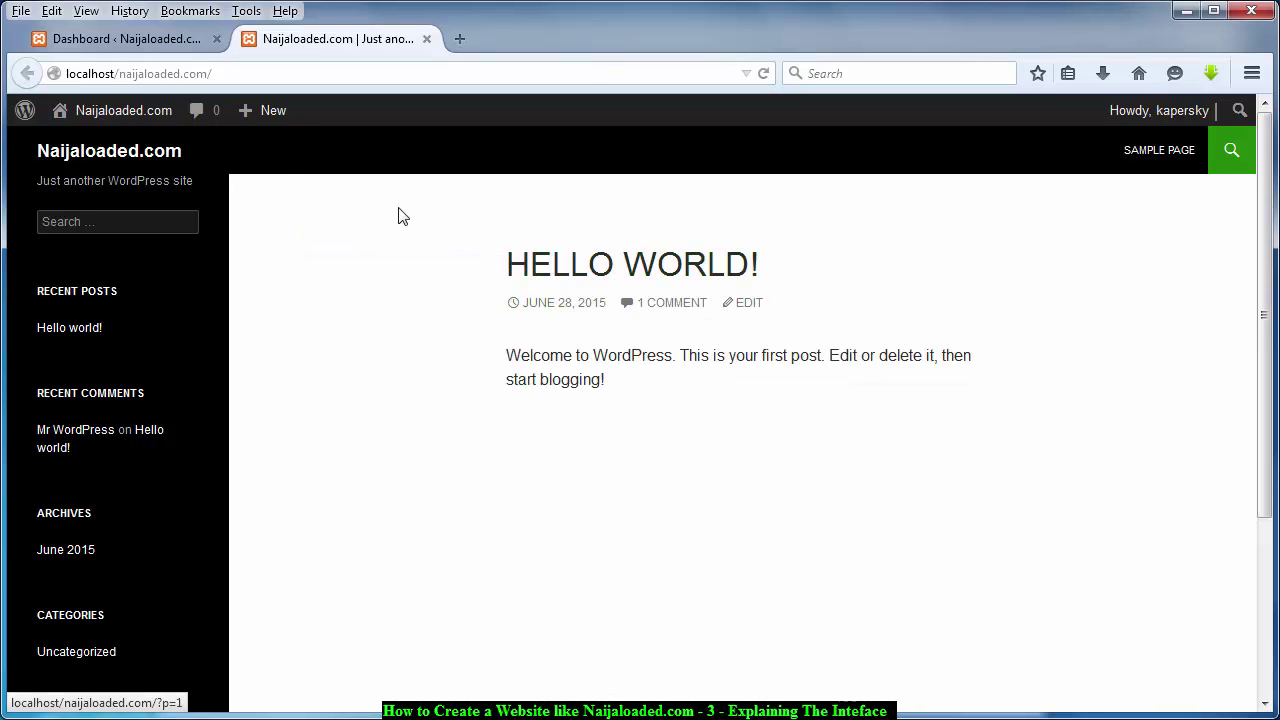
# Step: Open the list of all posts in the admin area and compare it with the live site's front page
pyautogui.click(164, 42)
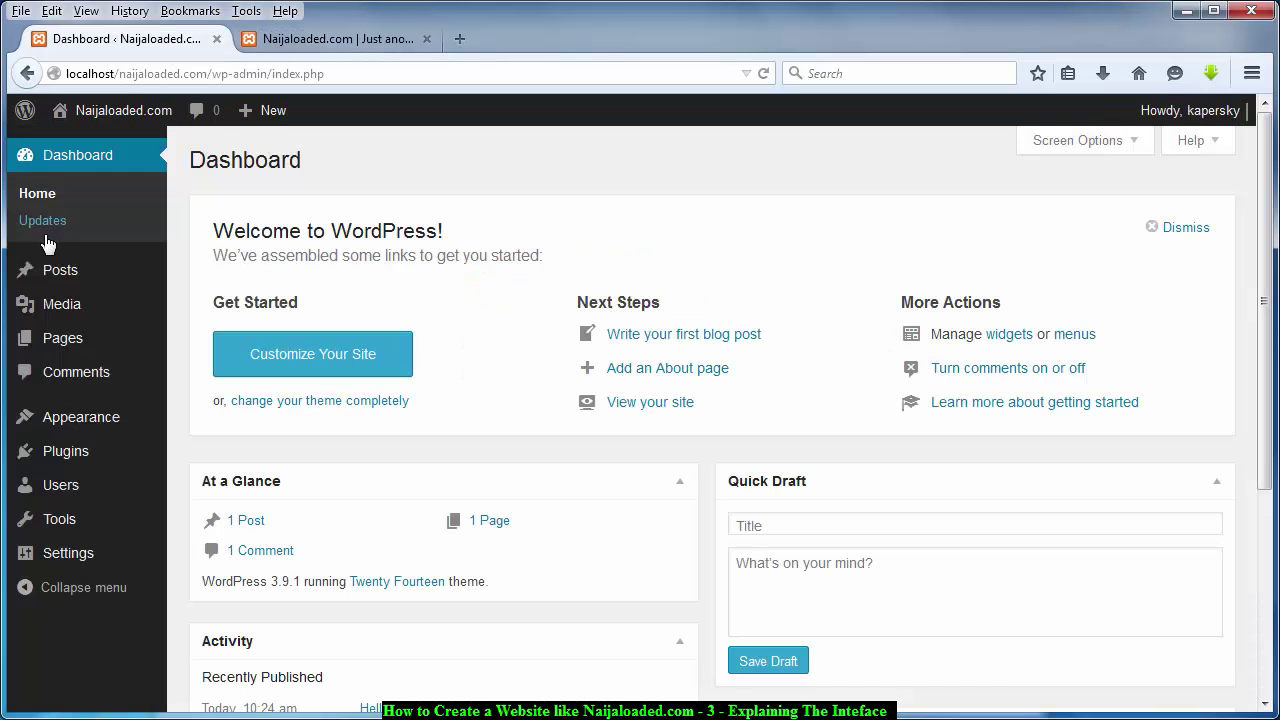
pyautogui.moveTo(49, 284)
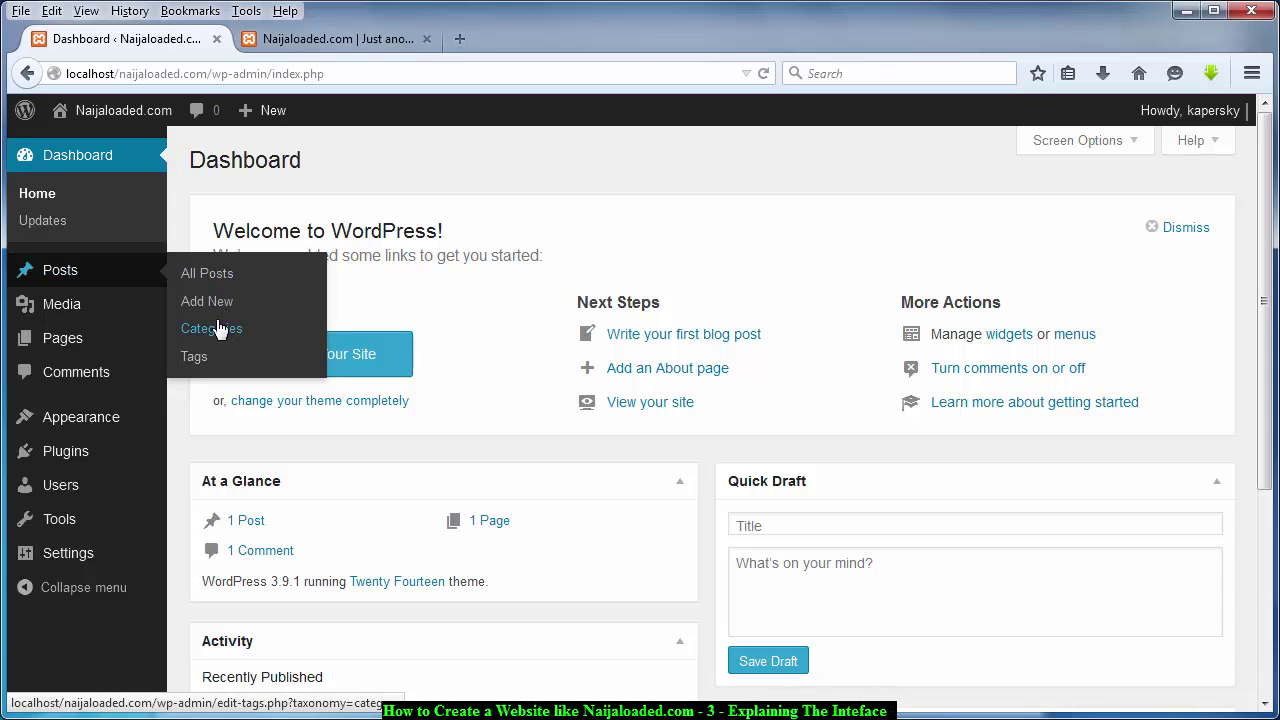
pyautogui.click(62, 277)
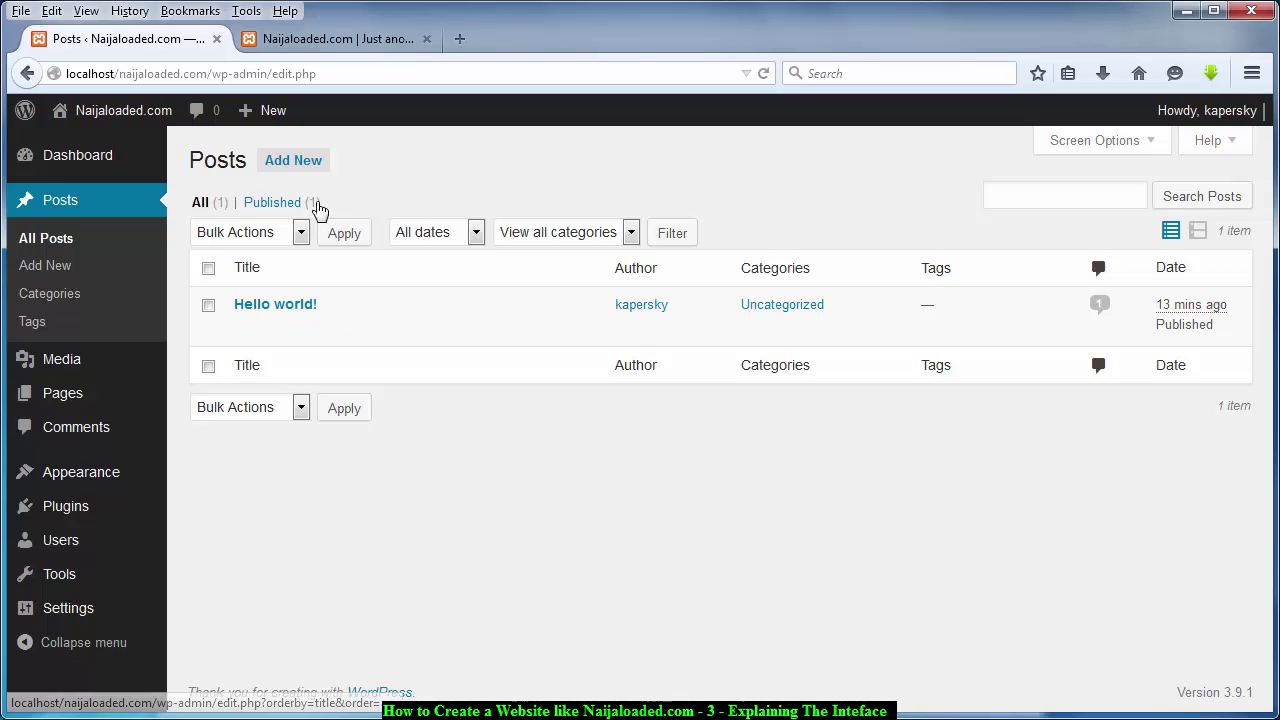
pyautogui.click(327, 38)
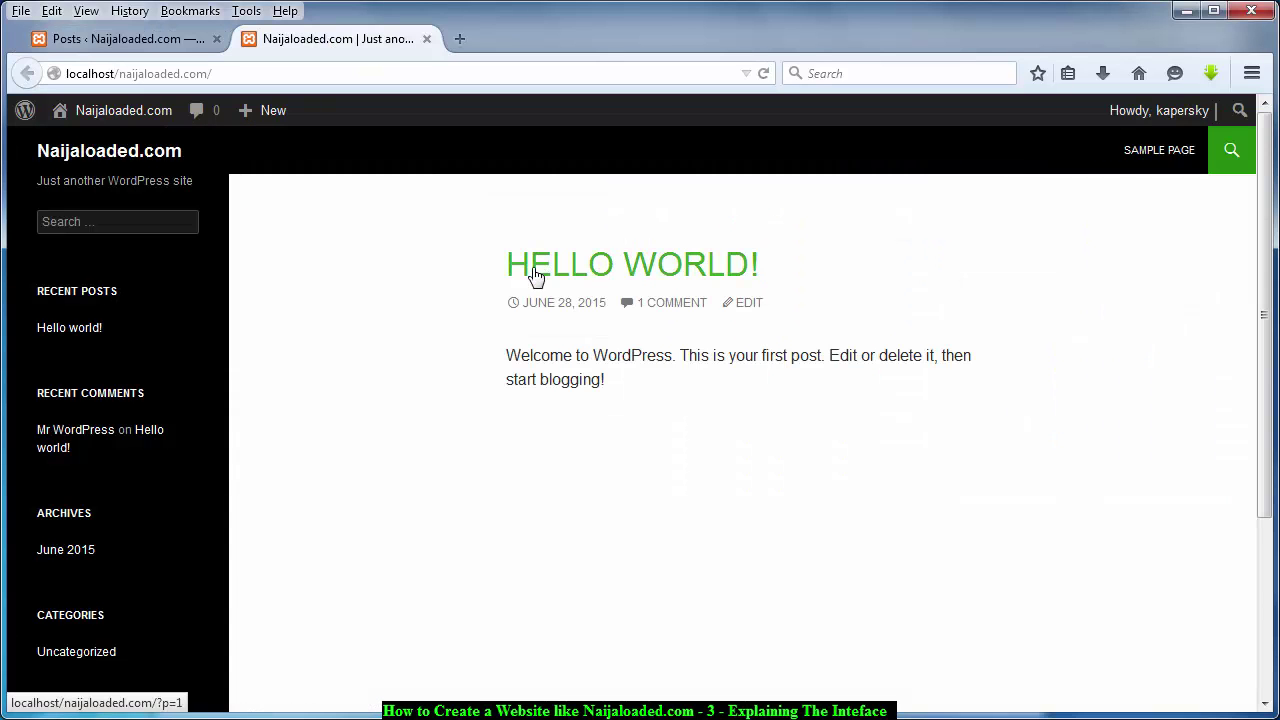
pyautogui.click(147, 36)
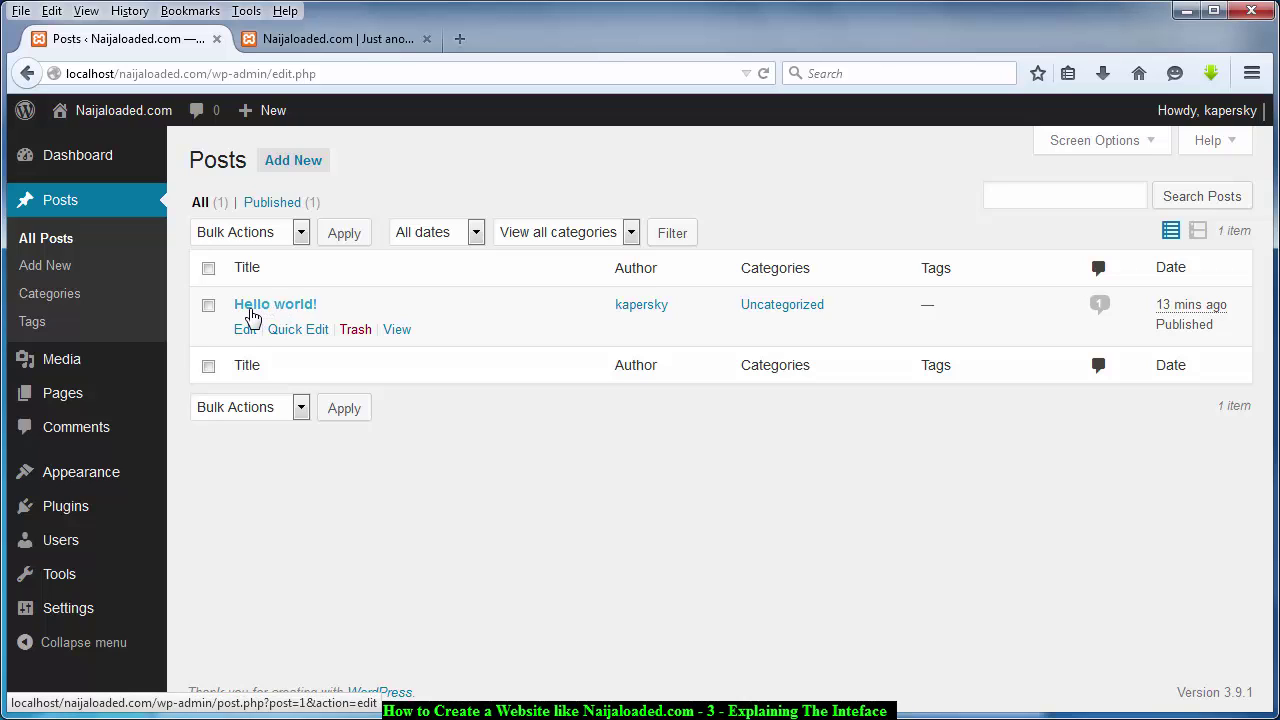
# Step: Start a new post with the body text ".ajkwed;ihwefia;weiohd'iofahw" and the title "jfhjsd"
pyautogui.click(293, 165)
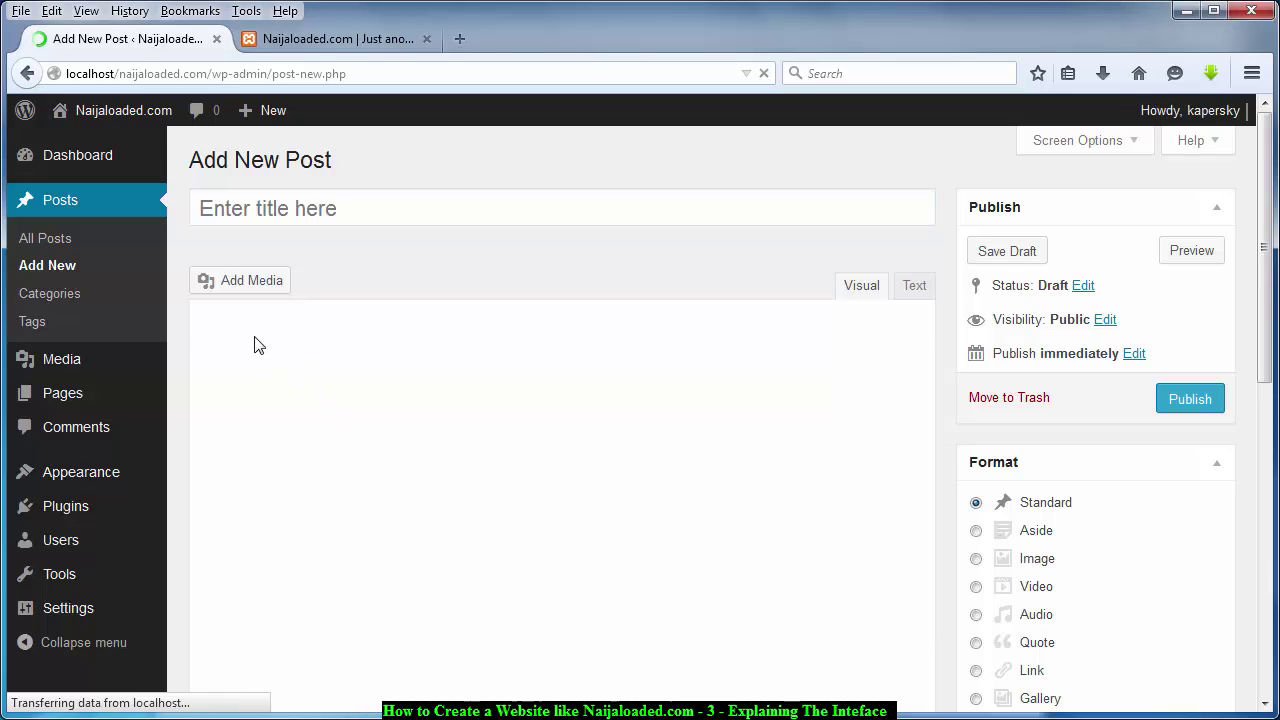
pyautogui.write(".ajkwed;ihwefia;weiohd'iofahwd;ifia;uwegdfa;ijgwdfa")
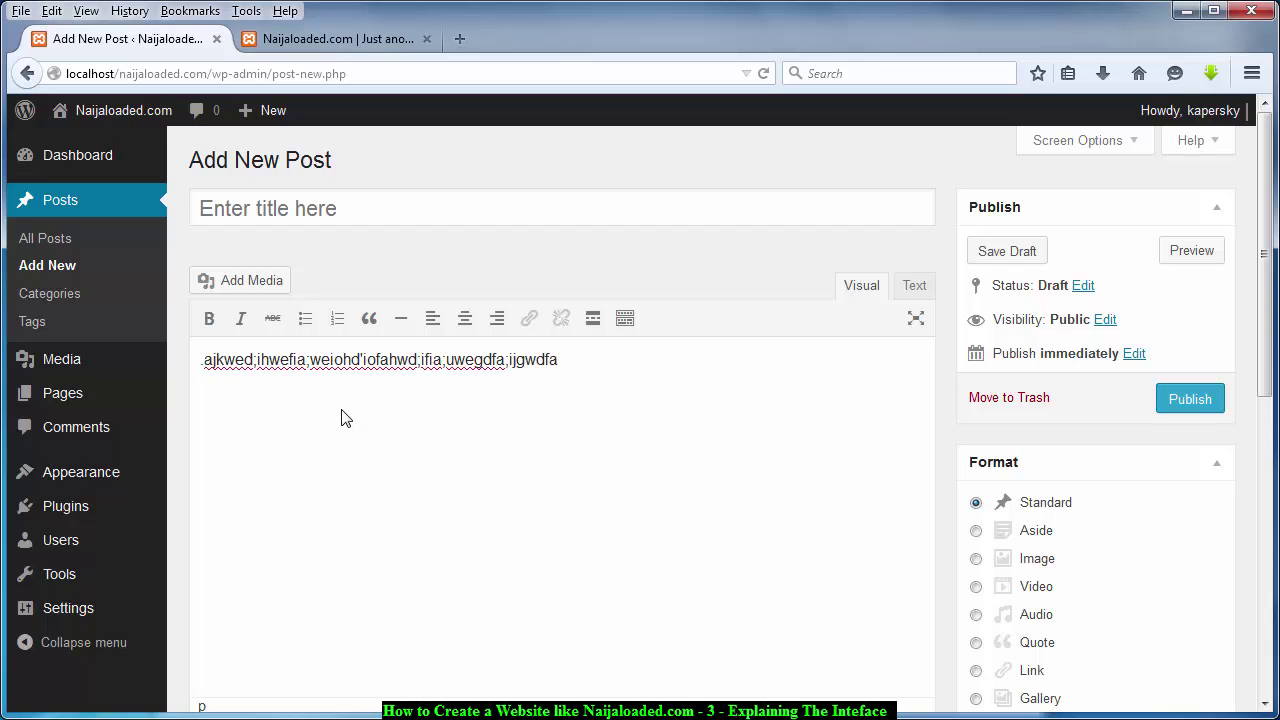
pyautogui.press('BackSpace')
pyautogui.press('BackSpace')
pyautogui.press('BackSpace')
pyautogui.press('BackSpace')
pyautogui.press('BackSpace')
pyautogui.press('BackSpace')
pyautogui.press('BackSpace')
pyautogui.press('BackSpace')
pyautogui.press('BackSpace')
pyautogui.press('BackSpace')
pyautogui.press('BackSpace')
pyautogui.press('BackSpace')
pyautogui.press('BackSpace')
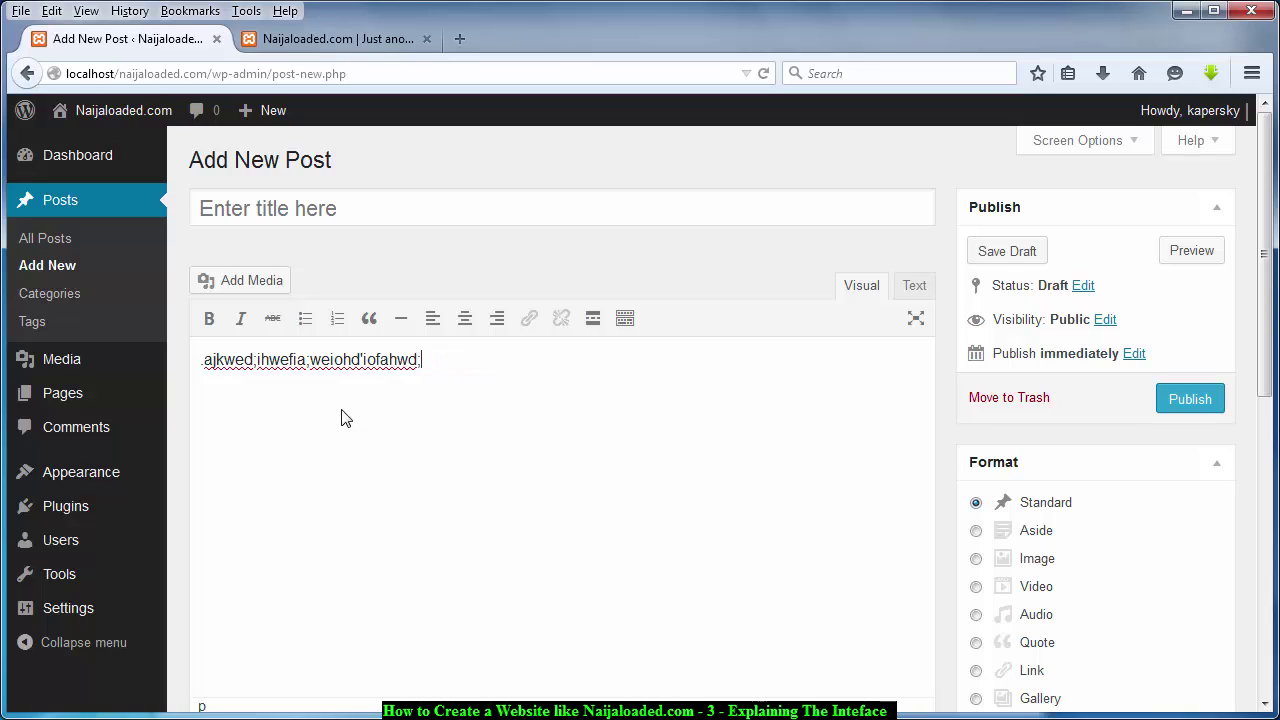
pyautogui.click(339, 213)
pyautogui.write('jfhjsd')
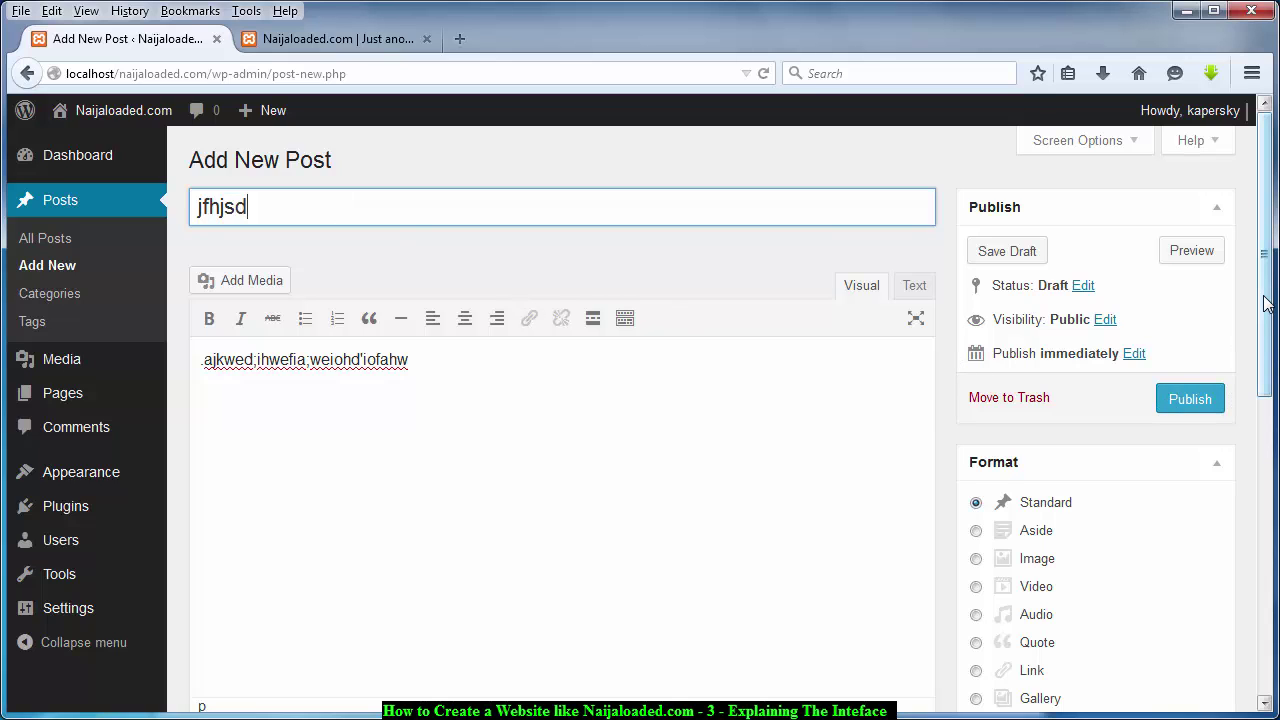
# Step: Clear the placeholder body text and the title of the new post
pyautogui.scroll(-3, 1262, 470)
pyautogui.scroll(-3, 1258, 450)
pyautogui.scroll(3, 1251, 423)
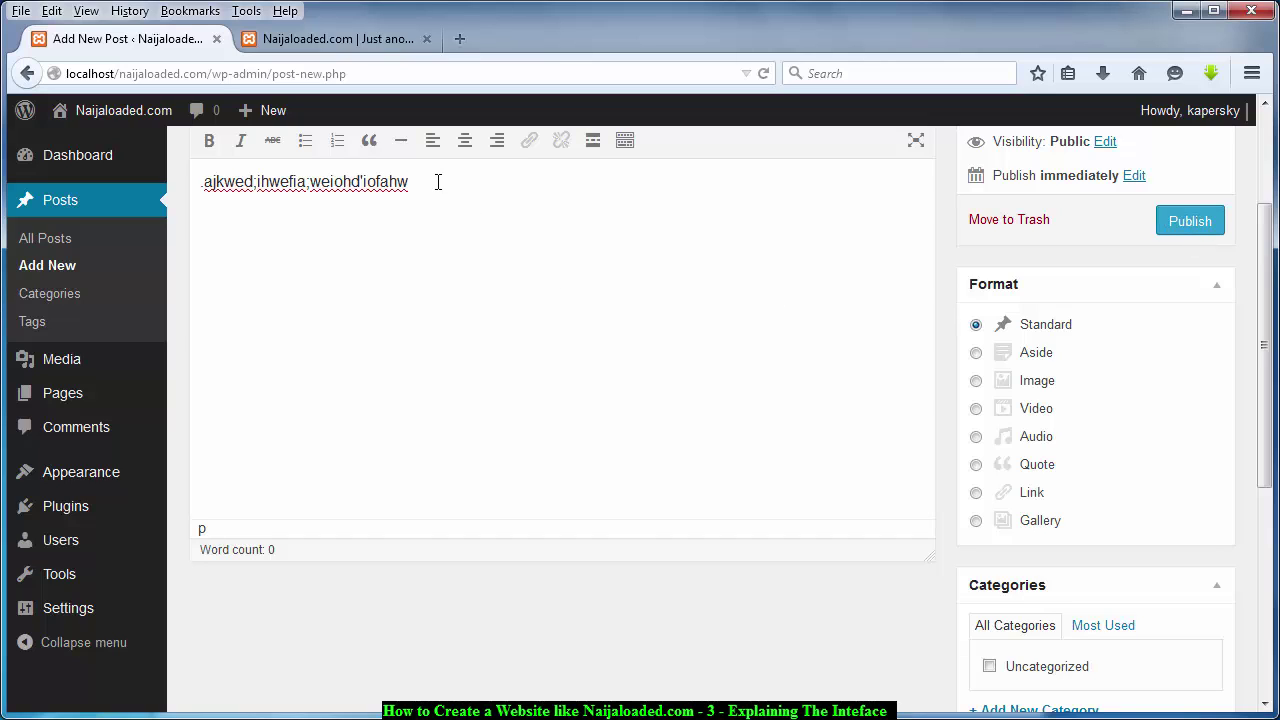
pyautogui.moveTo(408, 182); pyautogui.dragTo(202, 182)
pyautogui.press('BackSpace')
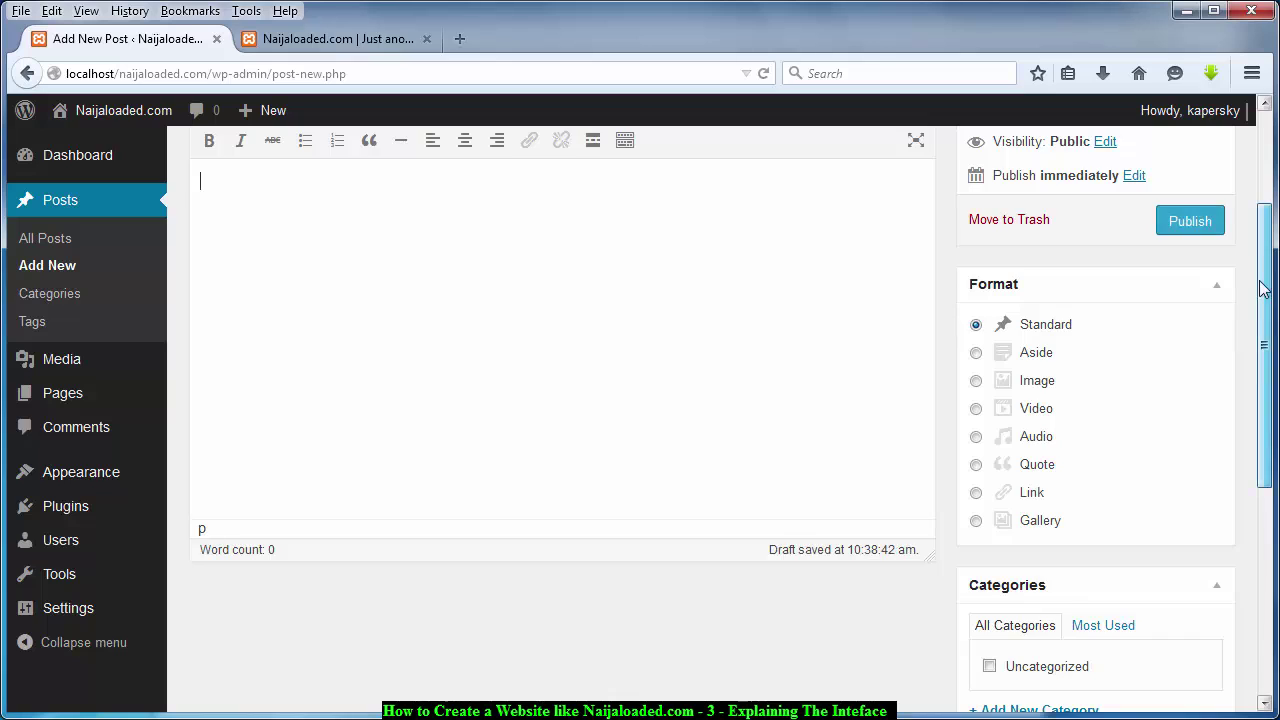
pyautogui.scroll(3, 1262, 288)
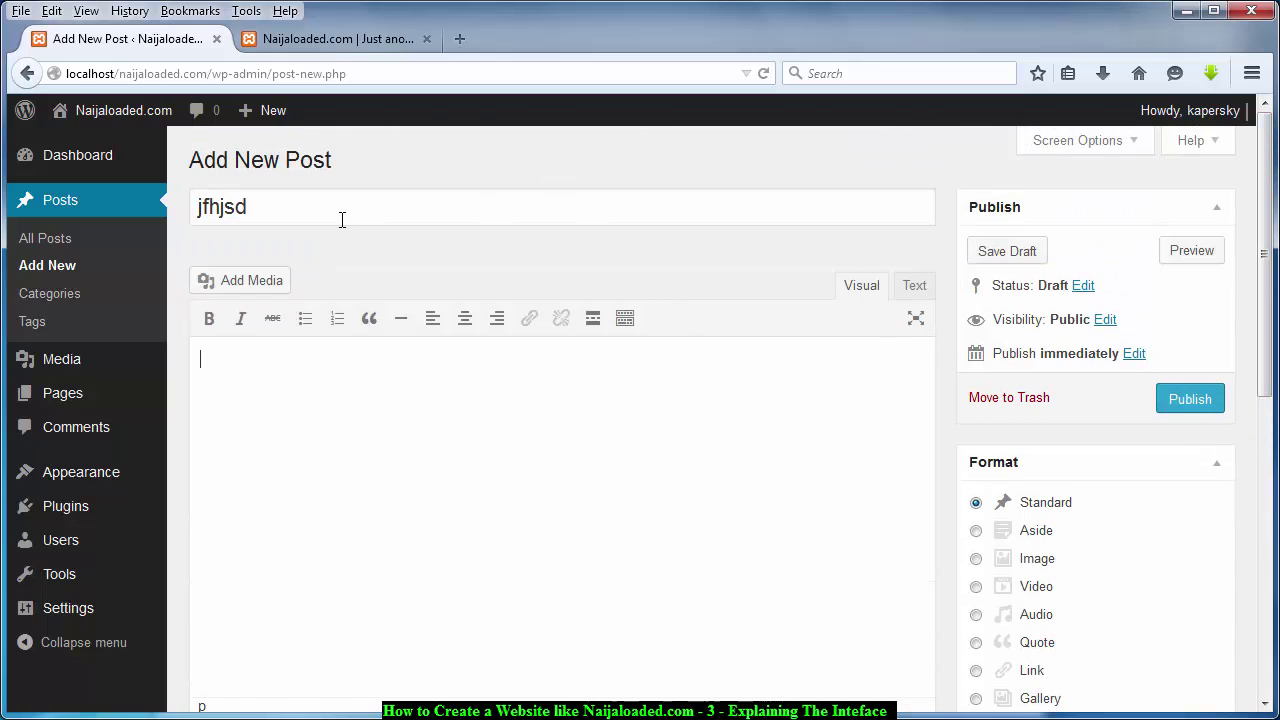
pyautogui.click(318, 218)
pyautogui.hotkey('ctrl', 'a')
pyautogui.press('BackSpace')
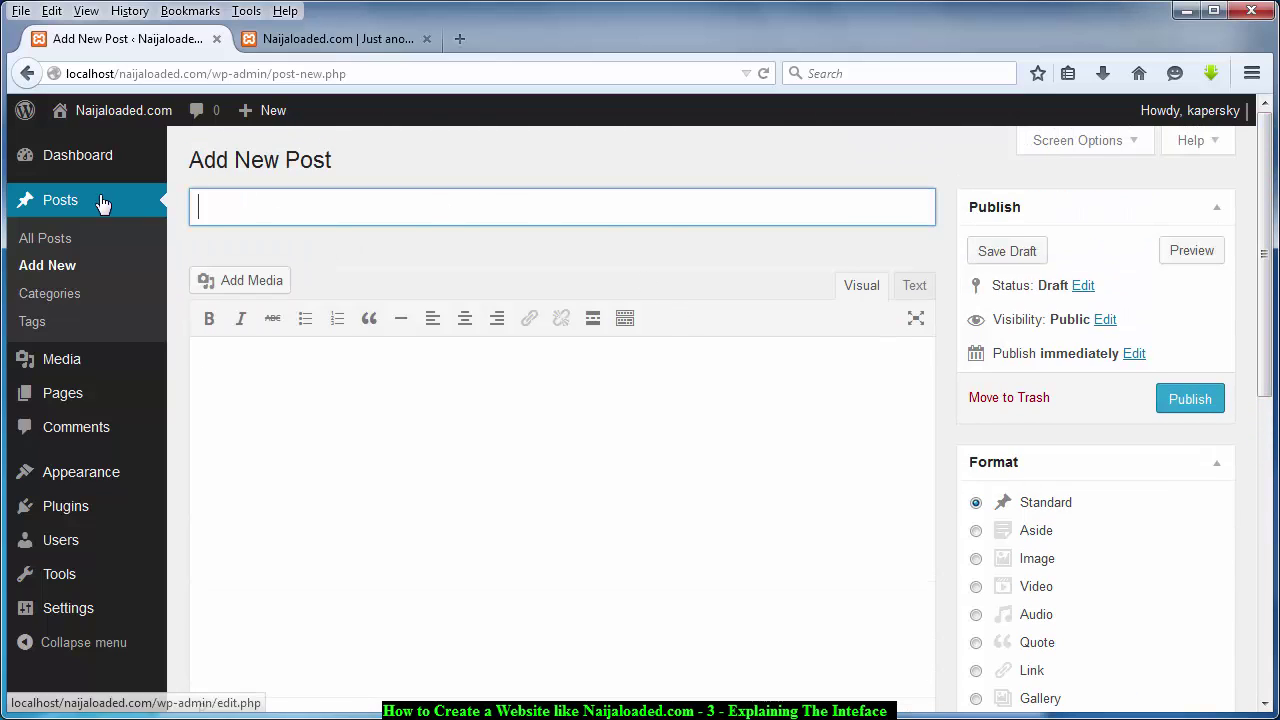
# Step: Leave the post editor without saving and check the Media Library for attachments
pyautogui.moveTo(62, 358)
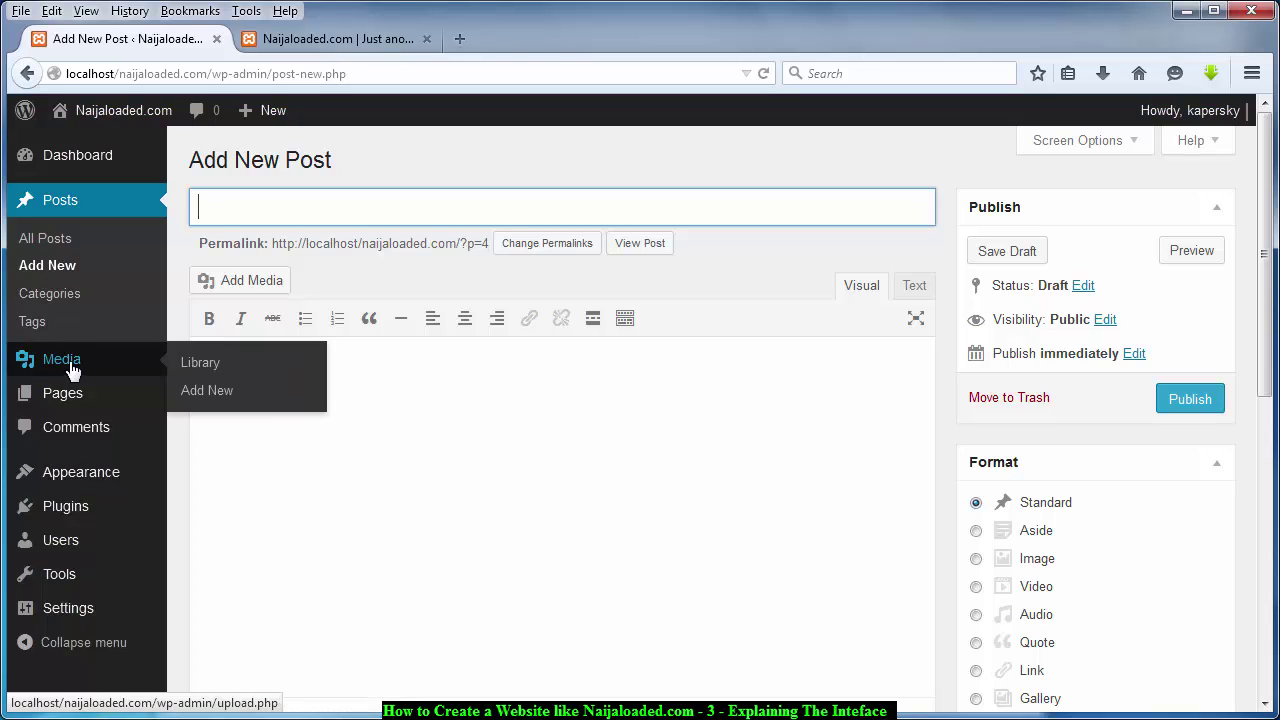
pyautogui.click(114, 358)
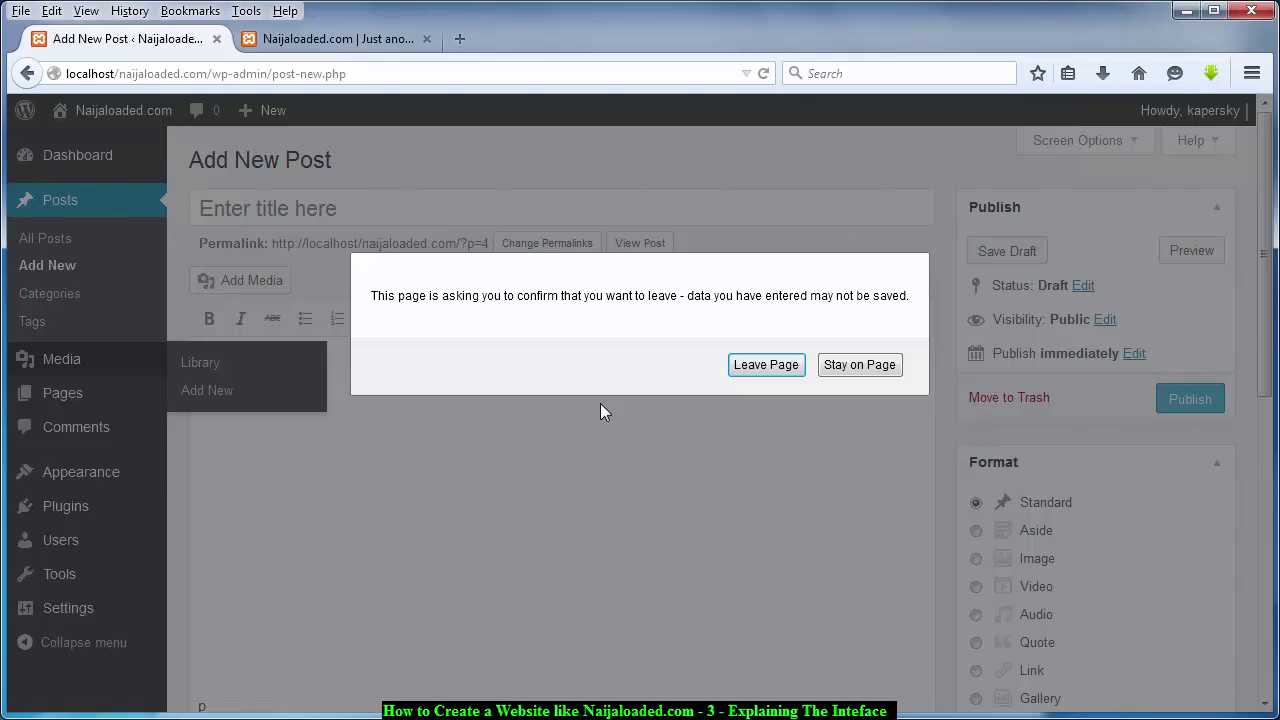
pyautogui.click(767, 369)
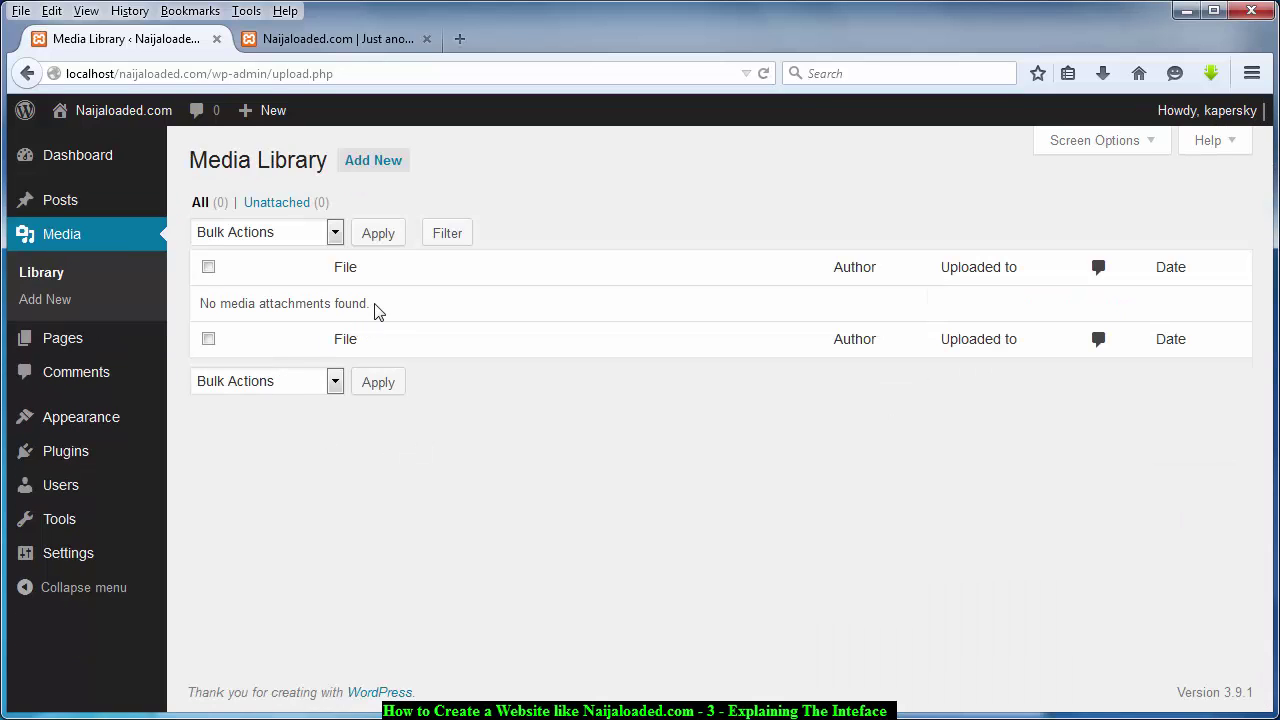
pyautogui.moveTo(372, 308); pyautogui.dragTo(232, 304)
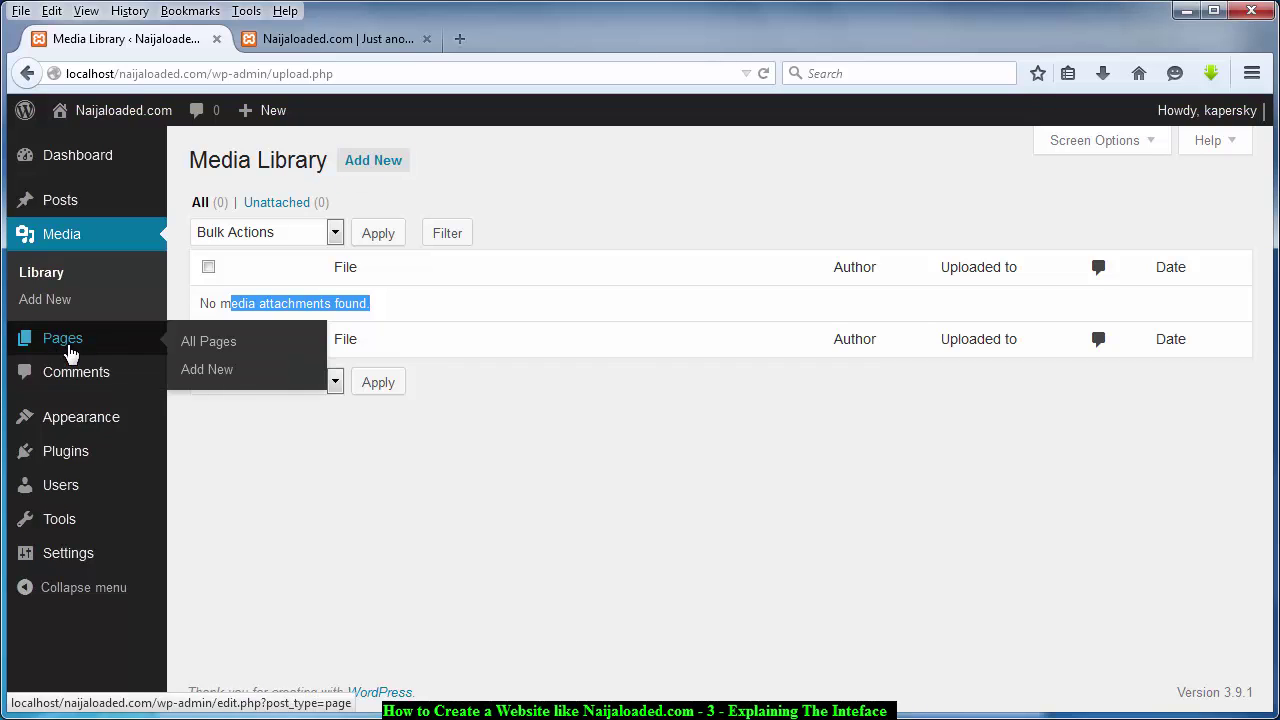
# Step: Open the list of all pages, view Sample Page on the live site, and return to the list
pyautogui.click(70, 354)
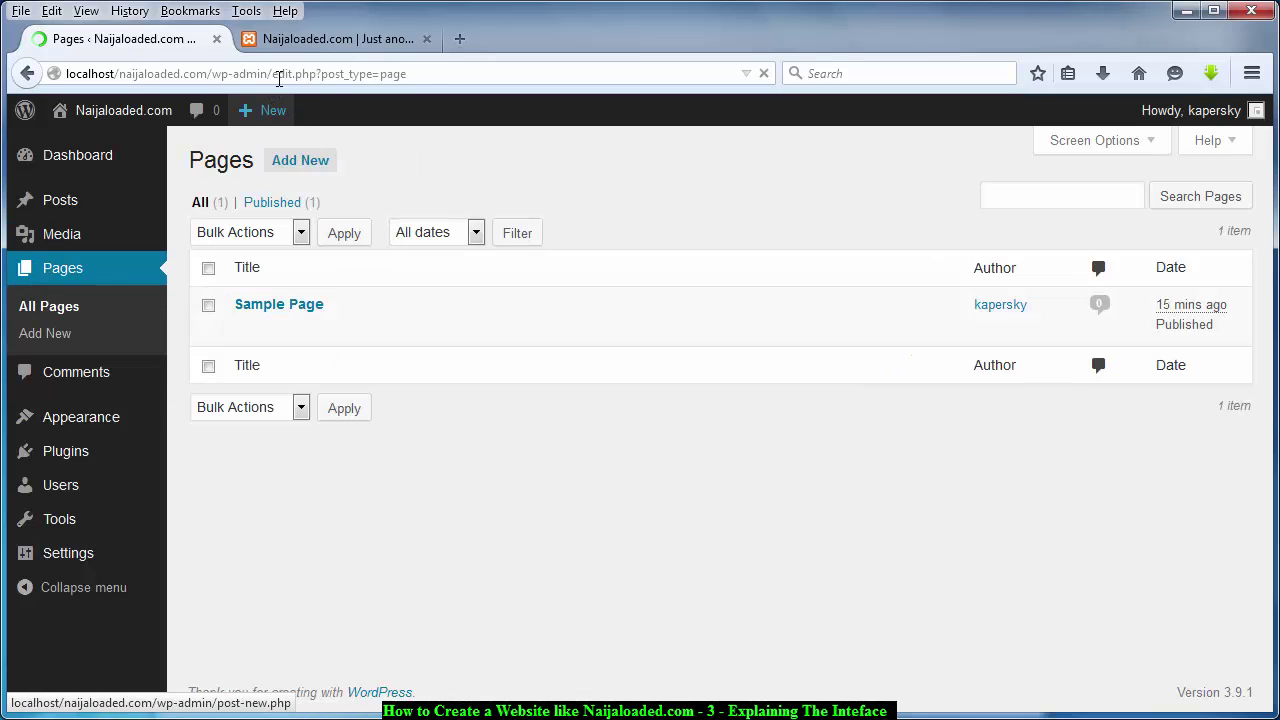
pyautogui.click(298, 45)
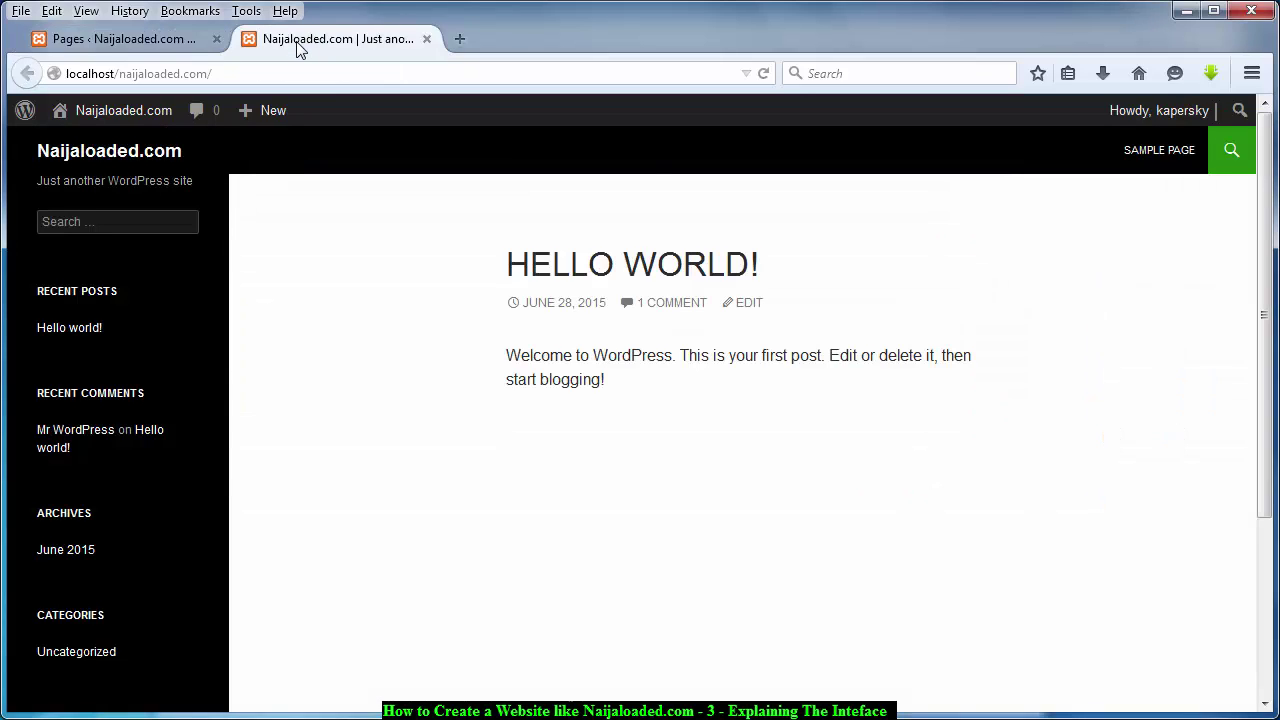
pyautogui.click(1142, 168)
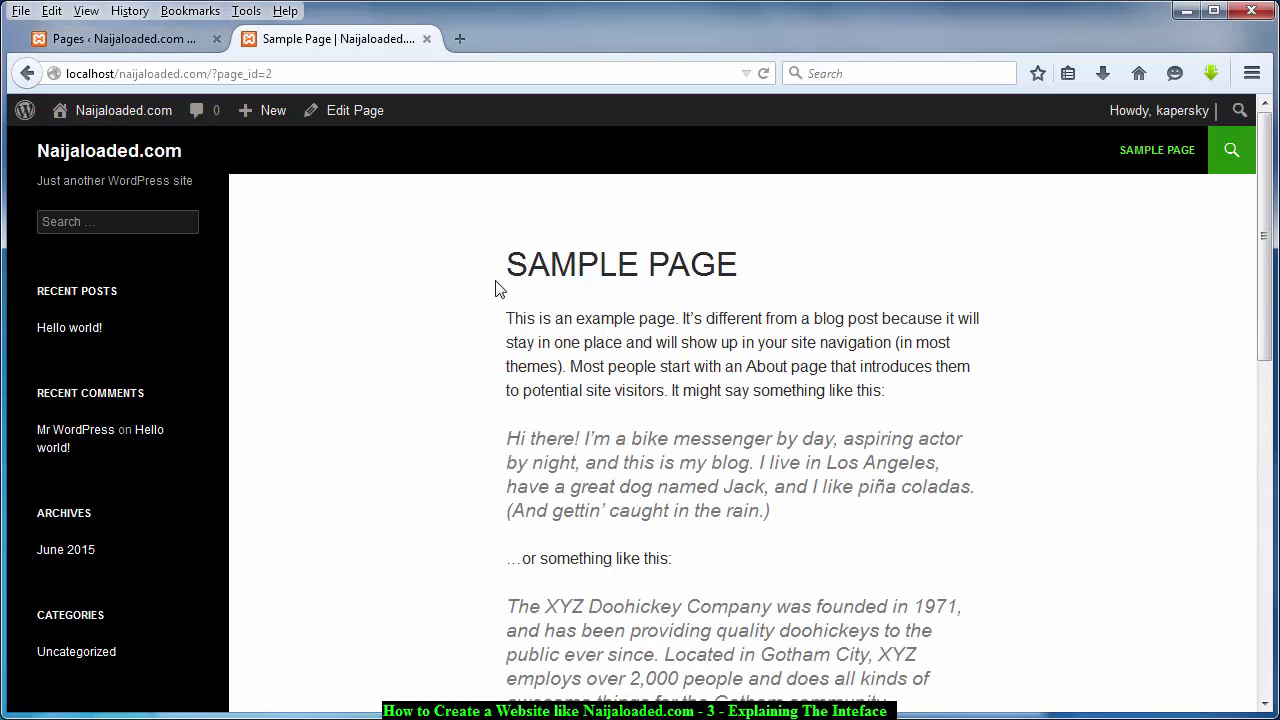
pyautogui.click(129, 41)
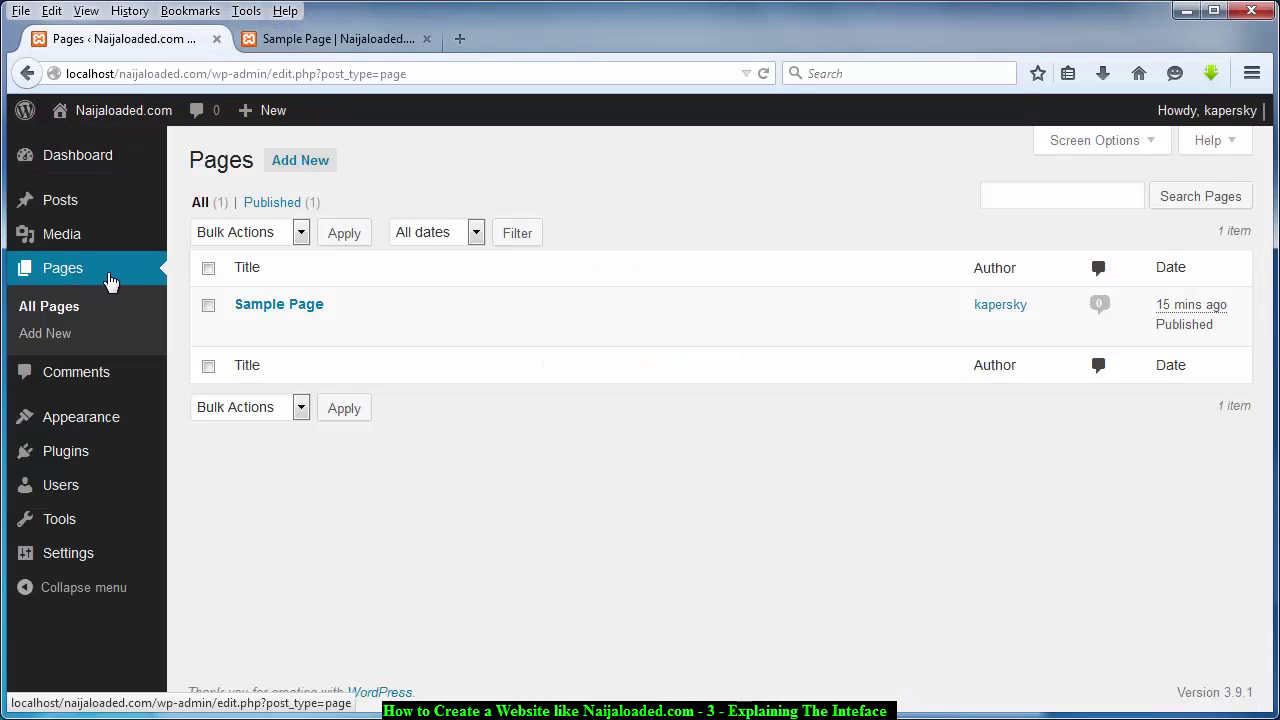
pyautogui.moveTo(242, 336)
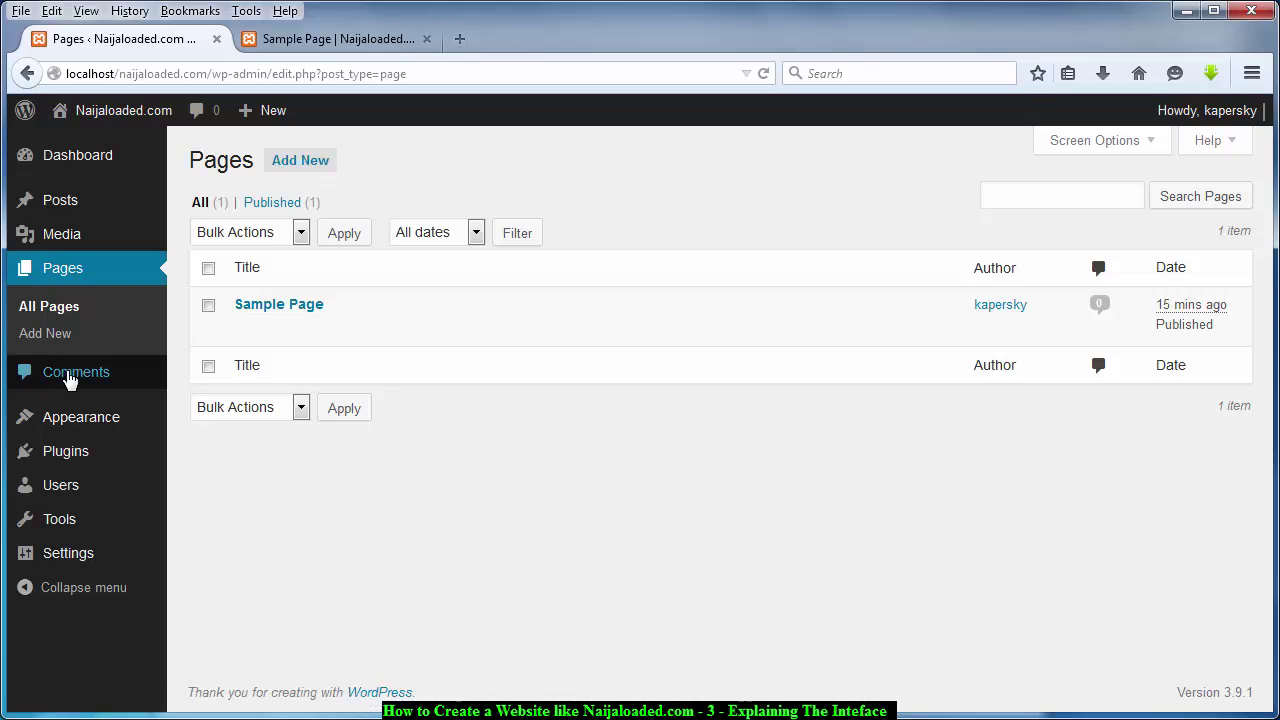
# Step: Open the admin comments list, then post the comment "ikhsd'foiajw'idfhowe" on the live Sample Page and view it there
pyautogui.click(76, 378)
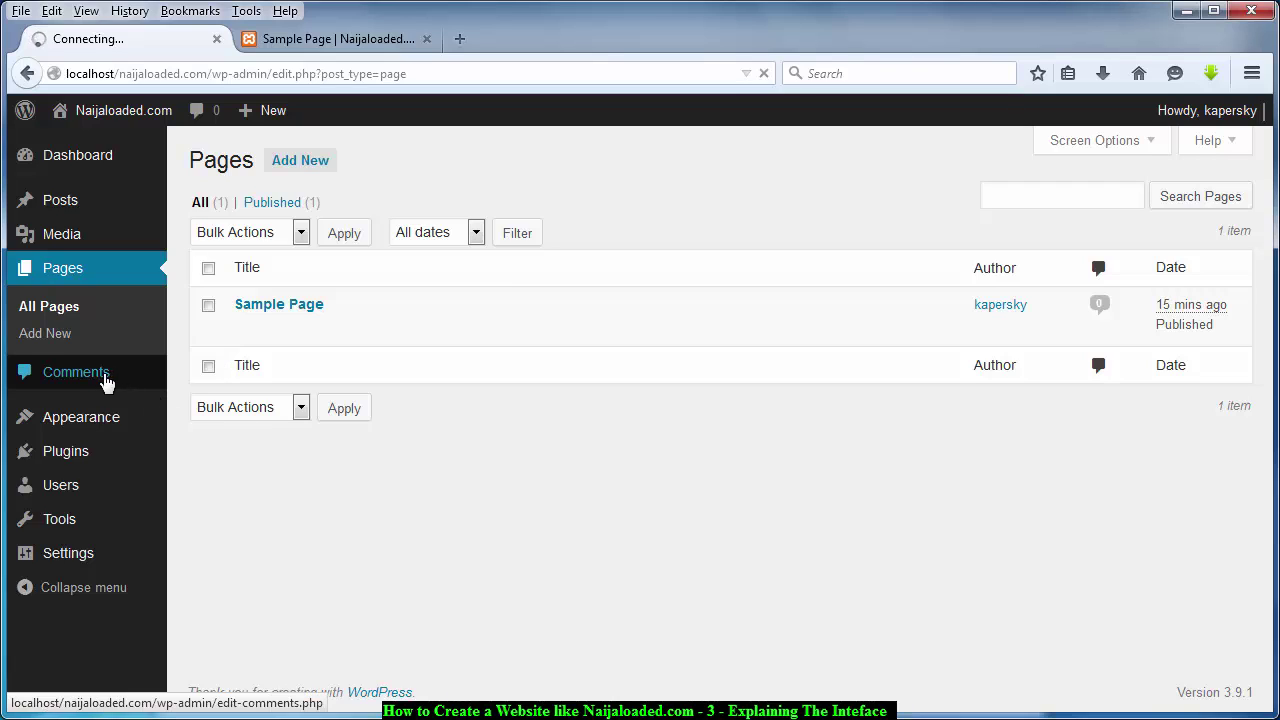
pyautogui.click(345, 40)
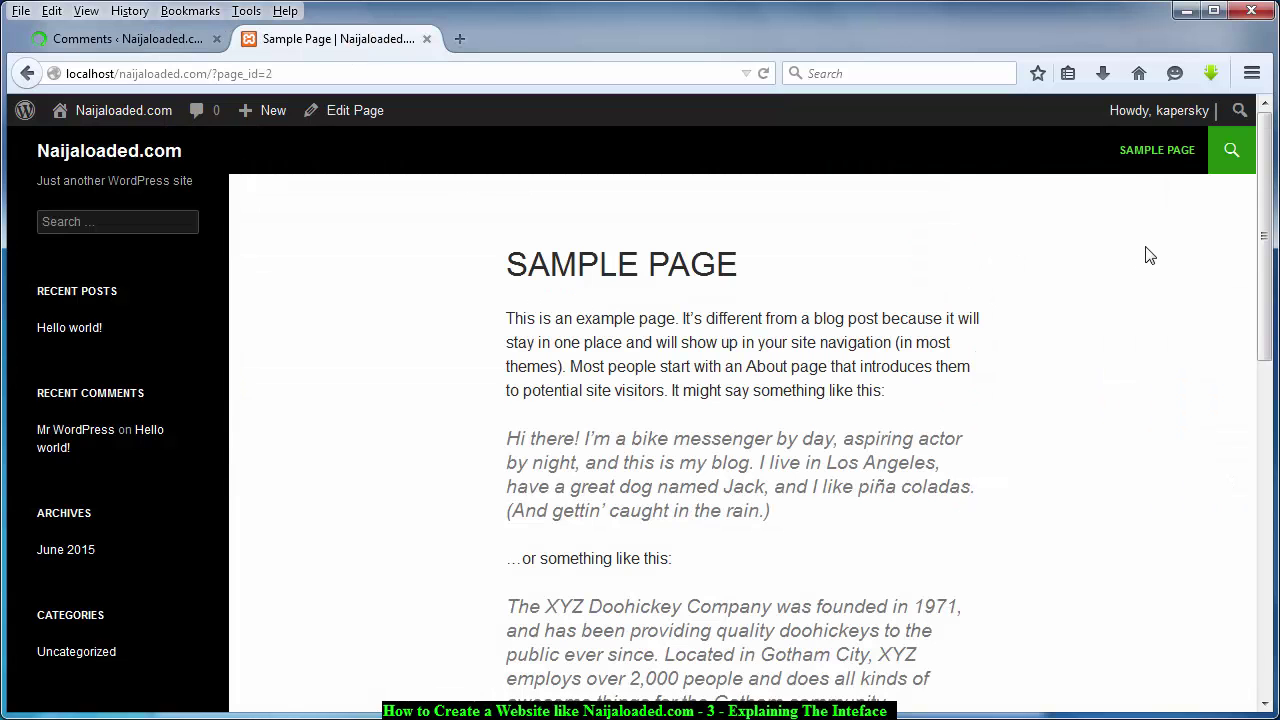
pyautogui.scroll(-8, 1249, 477)
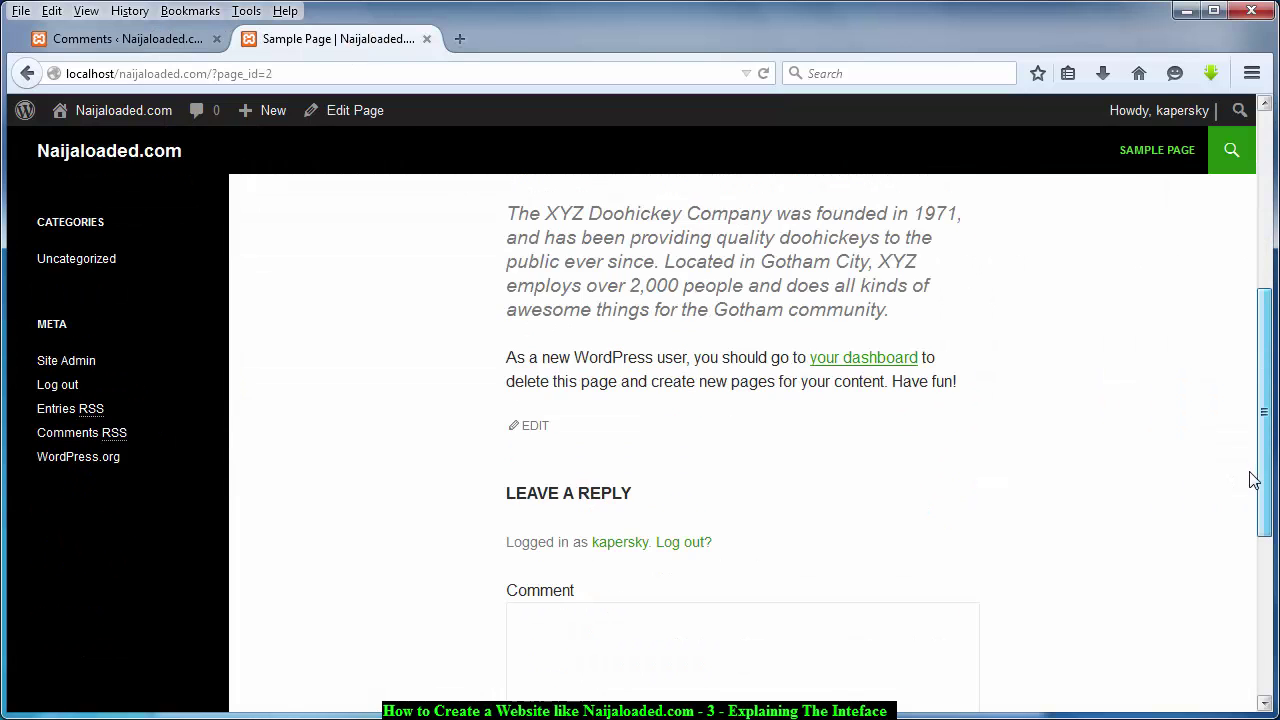
pyautogui.click(632, 516)
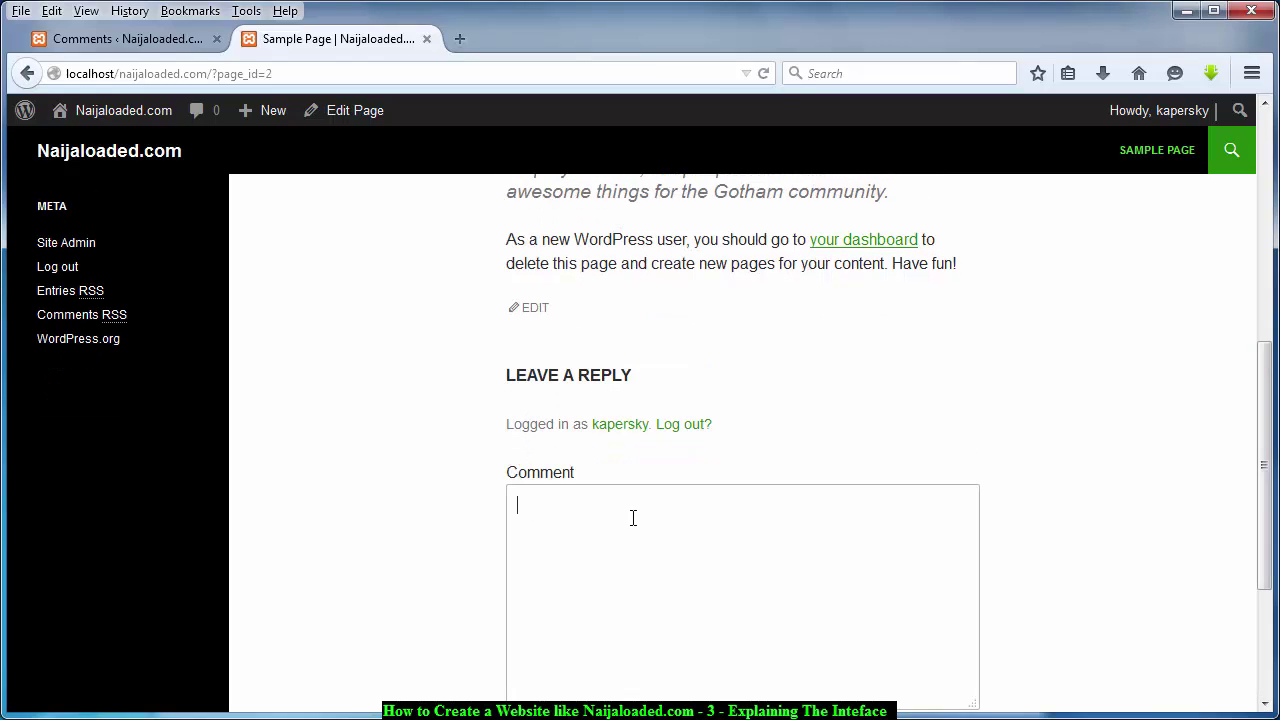
pyautogui.write("ikhsd'foiajw'idfhowe")
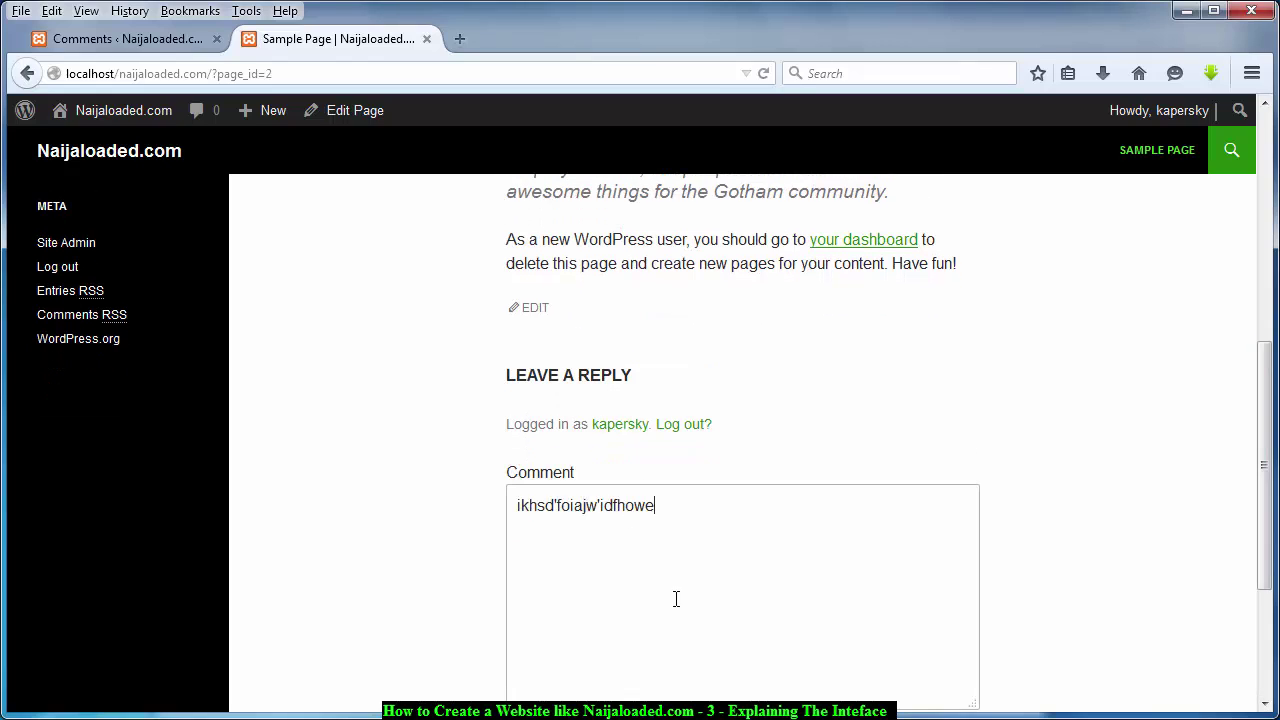
pyautogui.click(1255, 535)
pyautogui.click(1268, 610)
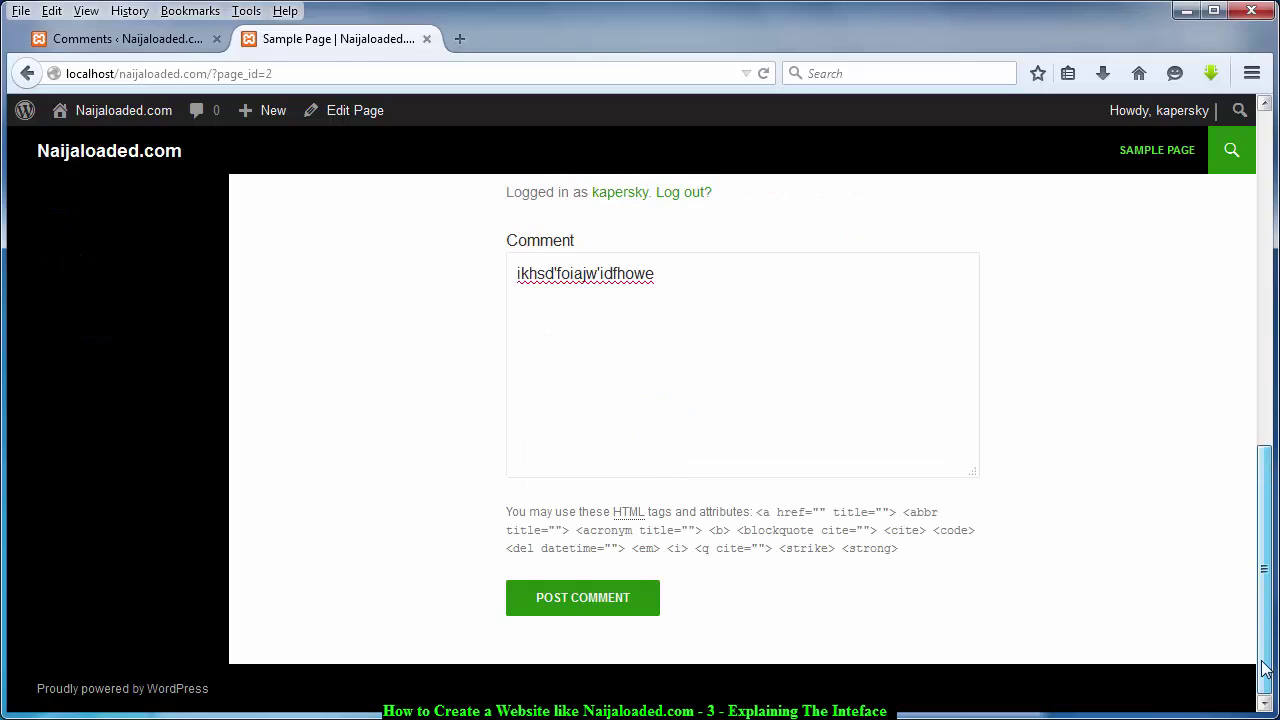
pyautogui.click(622, 592)
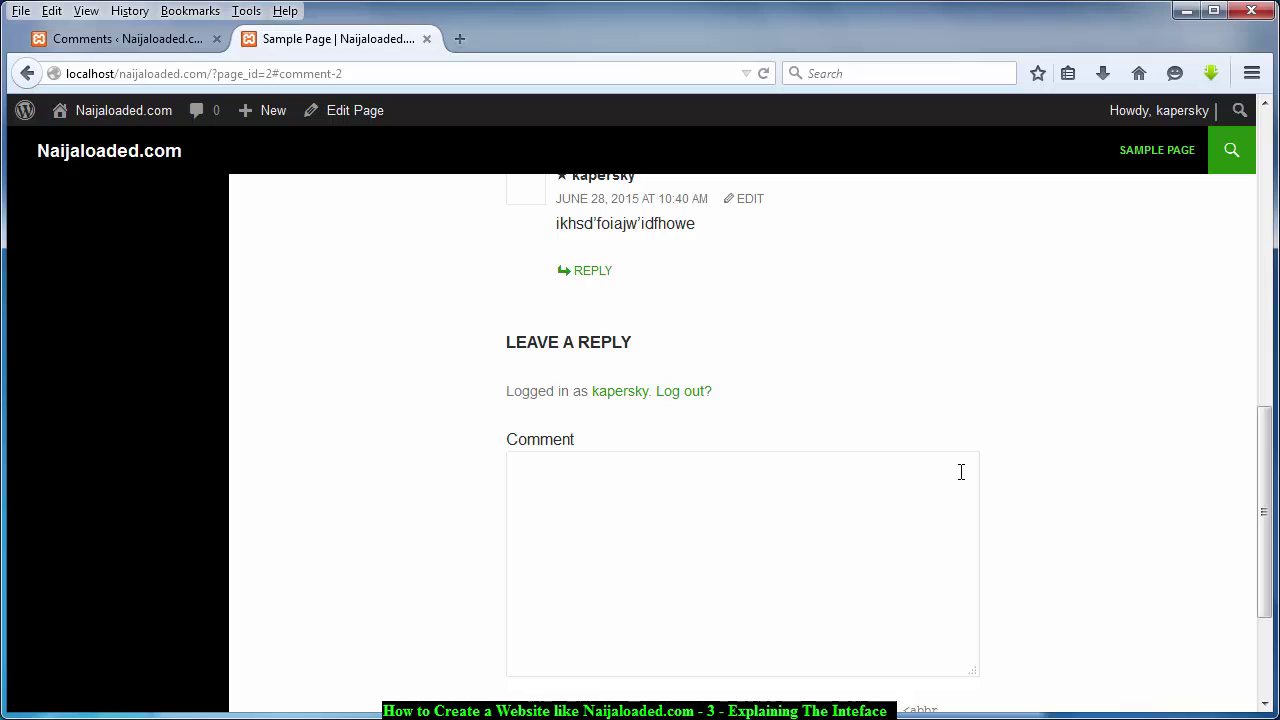
pyautogui.moveTo(1257, 491); pyautogui.dragTo(1266, 440)
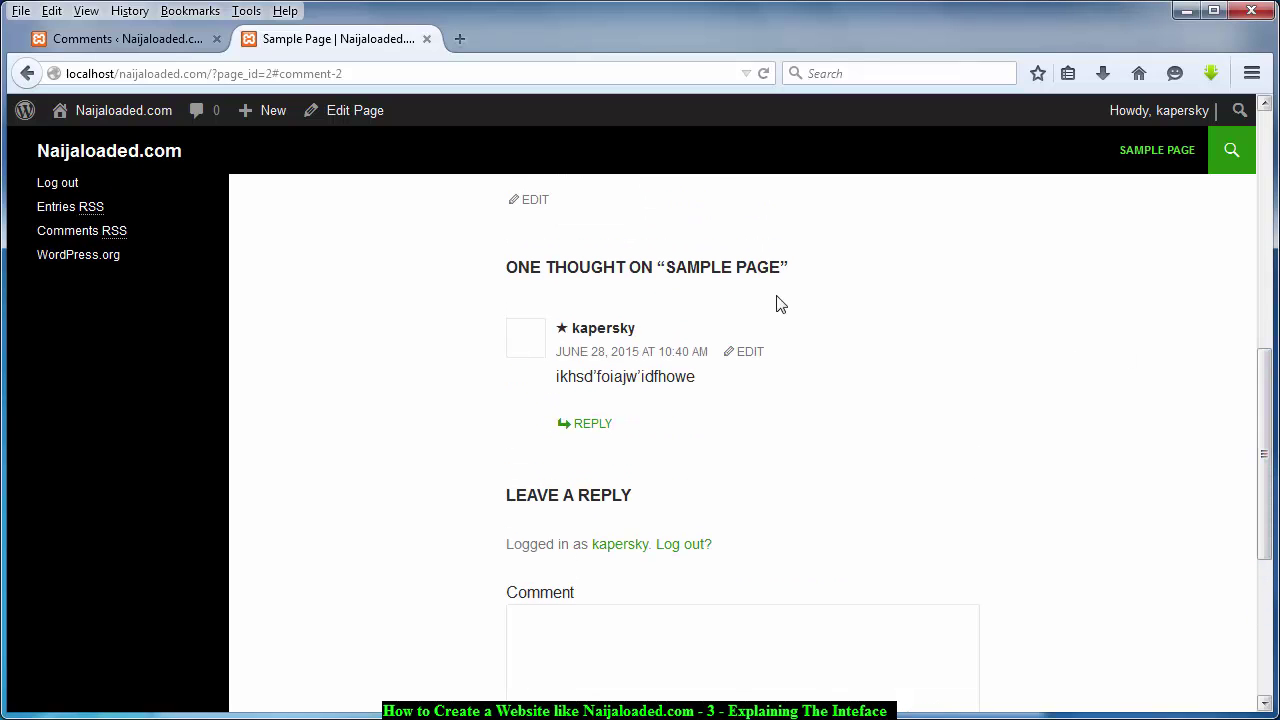
# Step: Return to the admin comments list and reload it to check for the comment posted on Sample Page
pyautogui.click(154, 45)
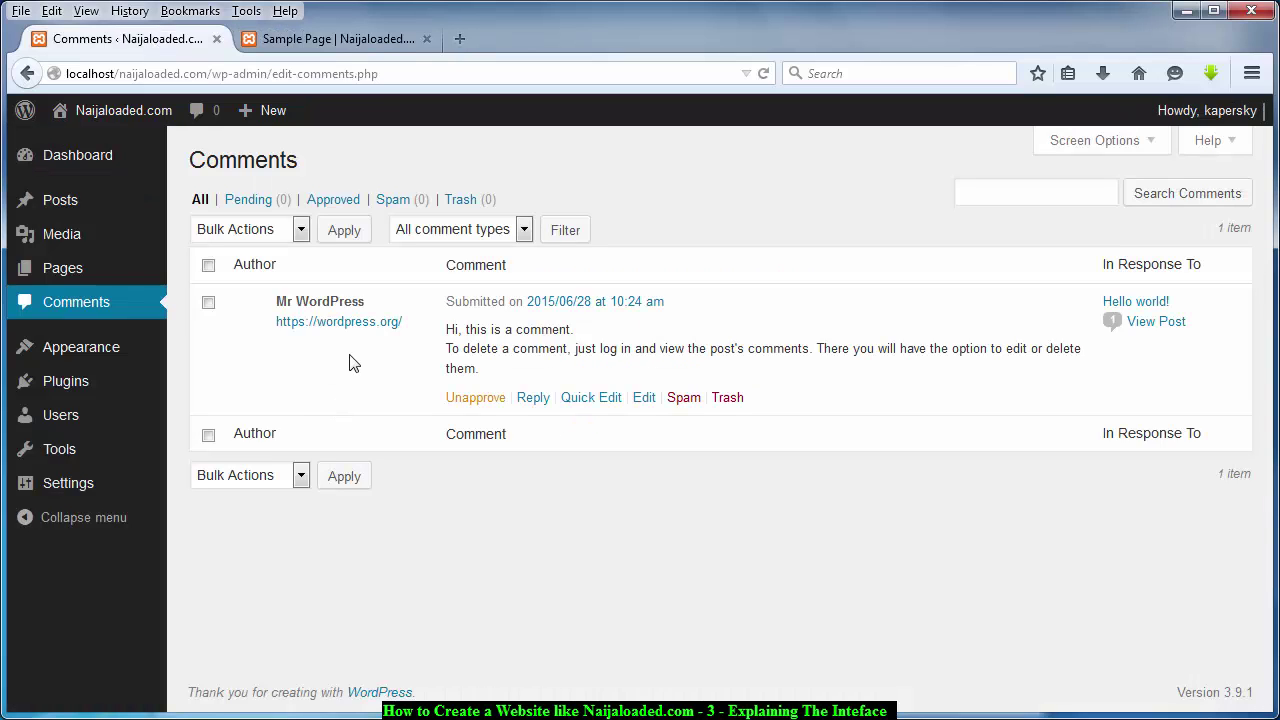
pyautogui.rightClick(440, 522)
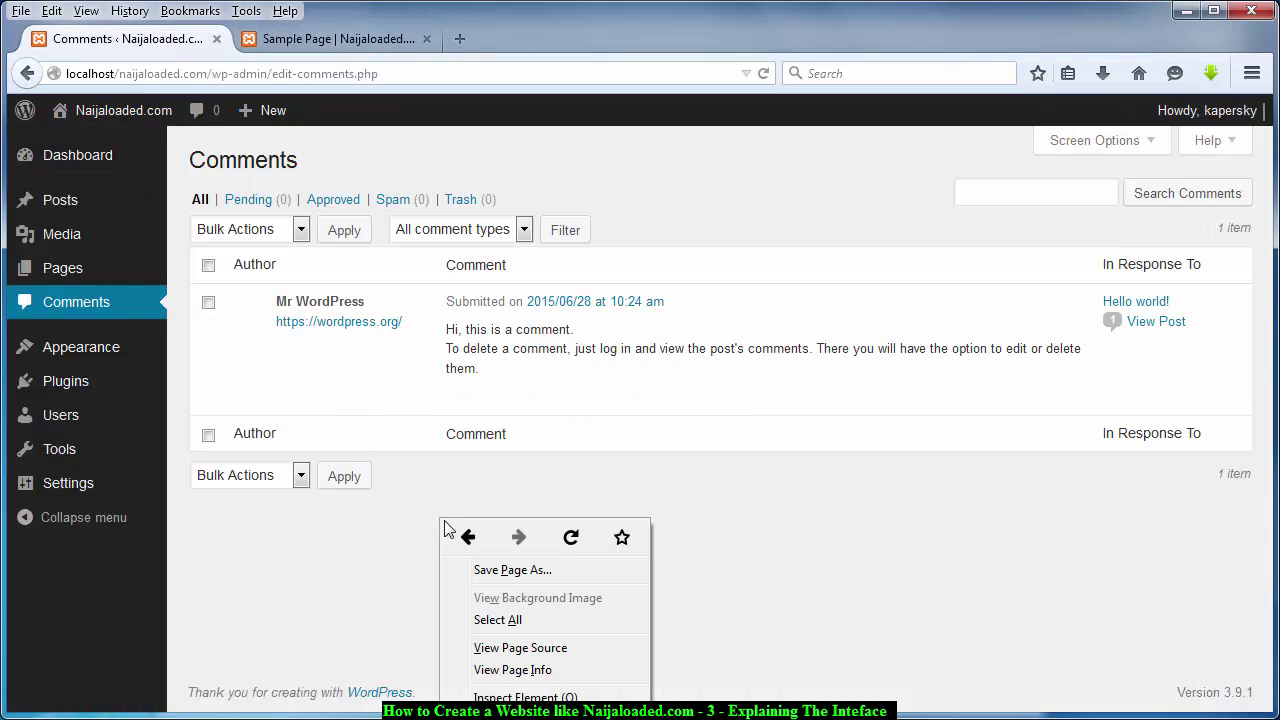
pyautogui.click(578, 545)
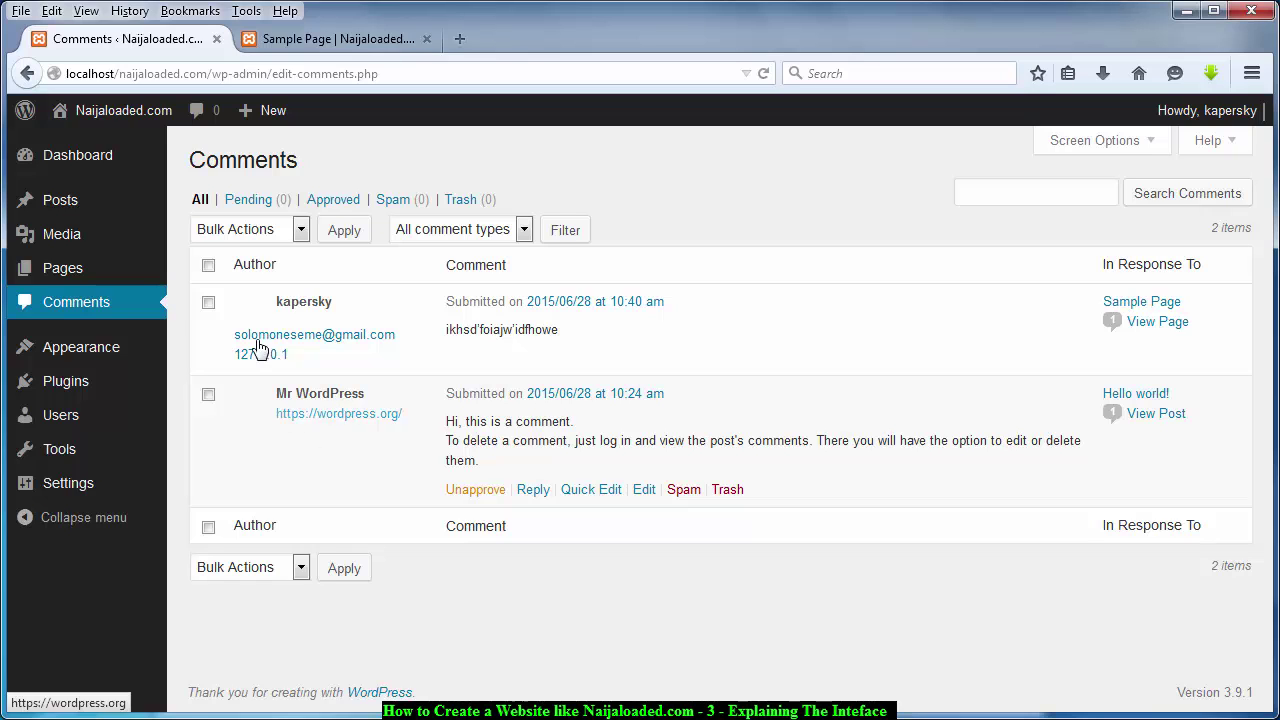
# Step: Open the installed themes, compare the active theme with the live Sample Page, and return to the themes
pyautogui.click(82, 350)
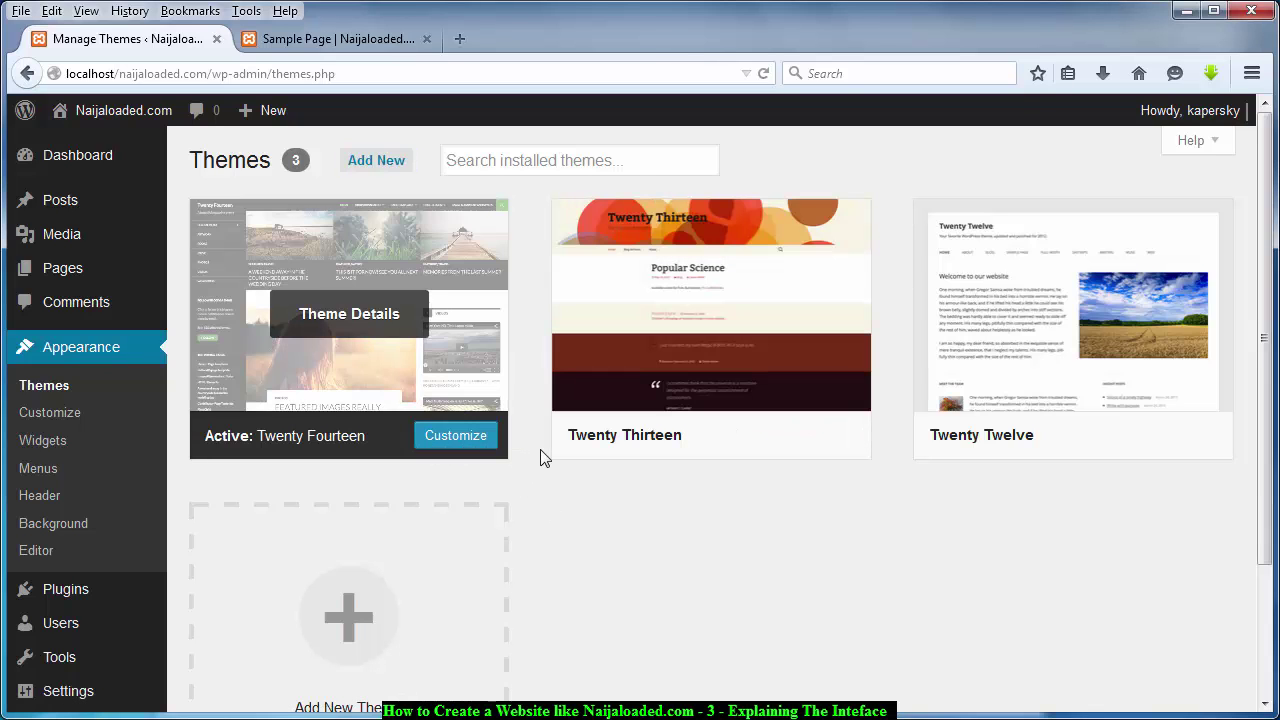
pyautogui.moveTo(666, 449)
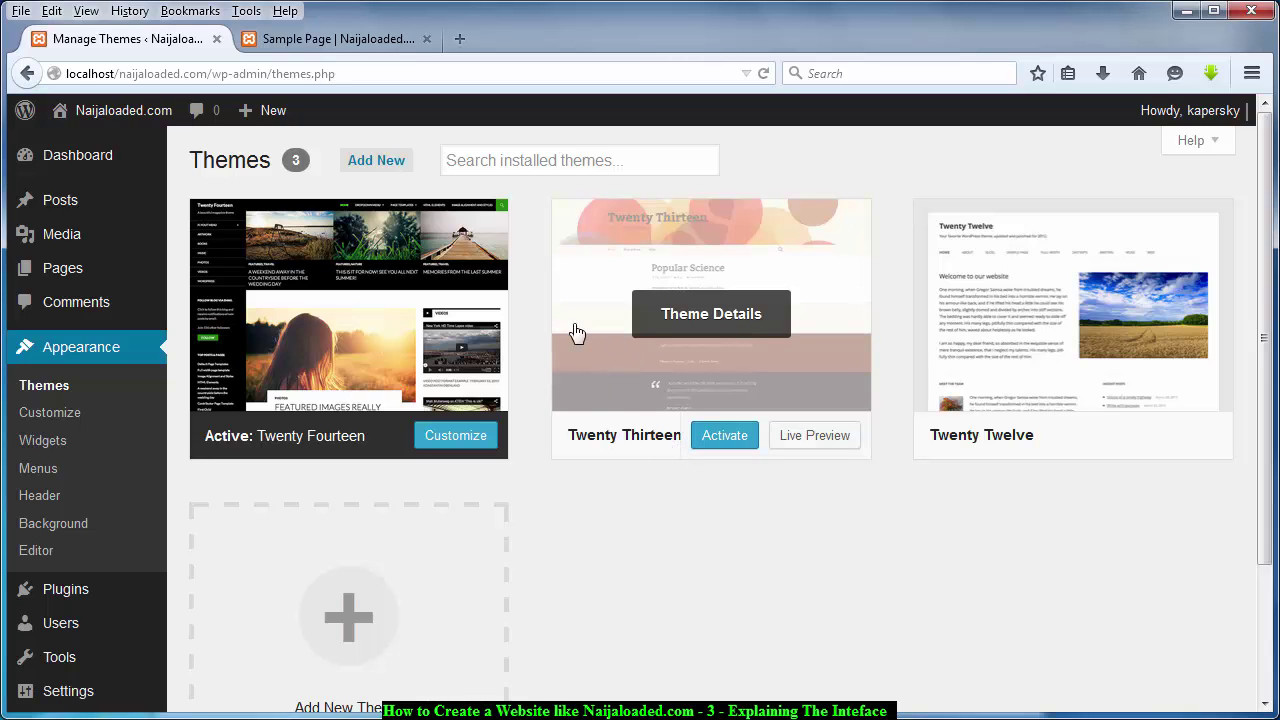
pyautogui.click(355, 40)
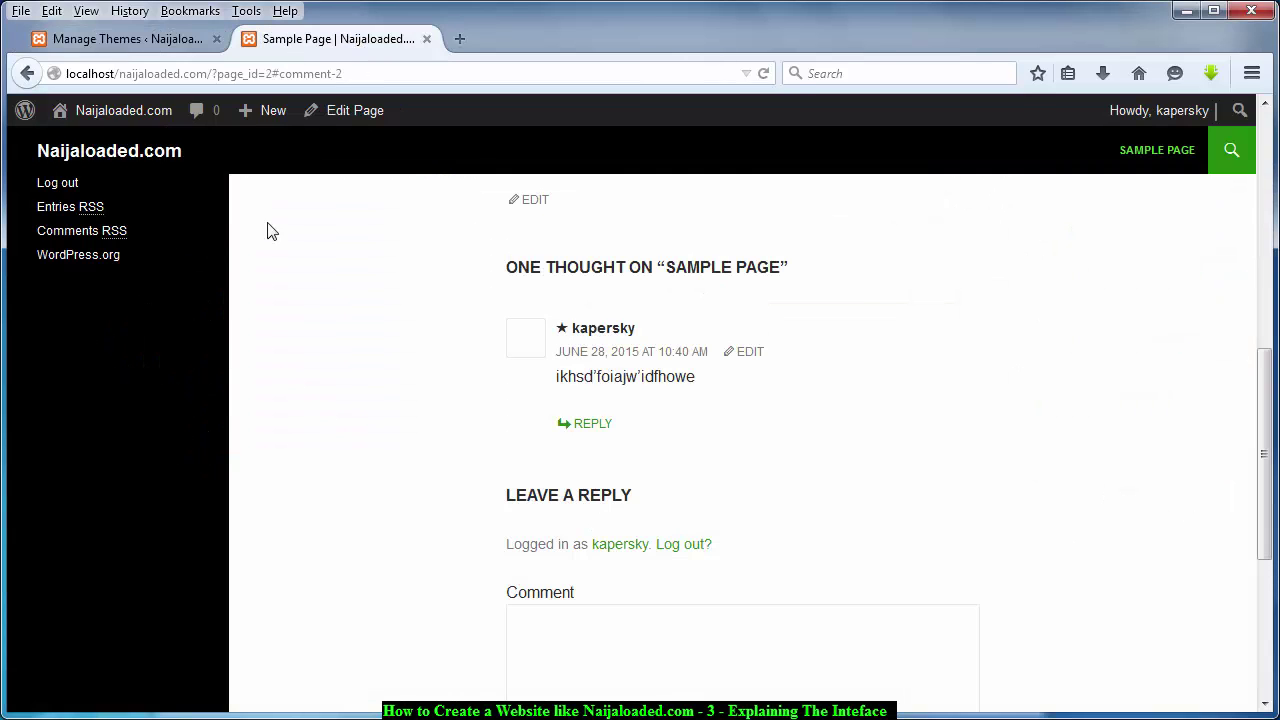
pyautogui.click(122, 37)
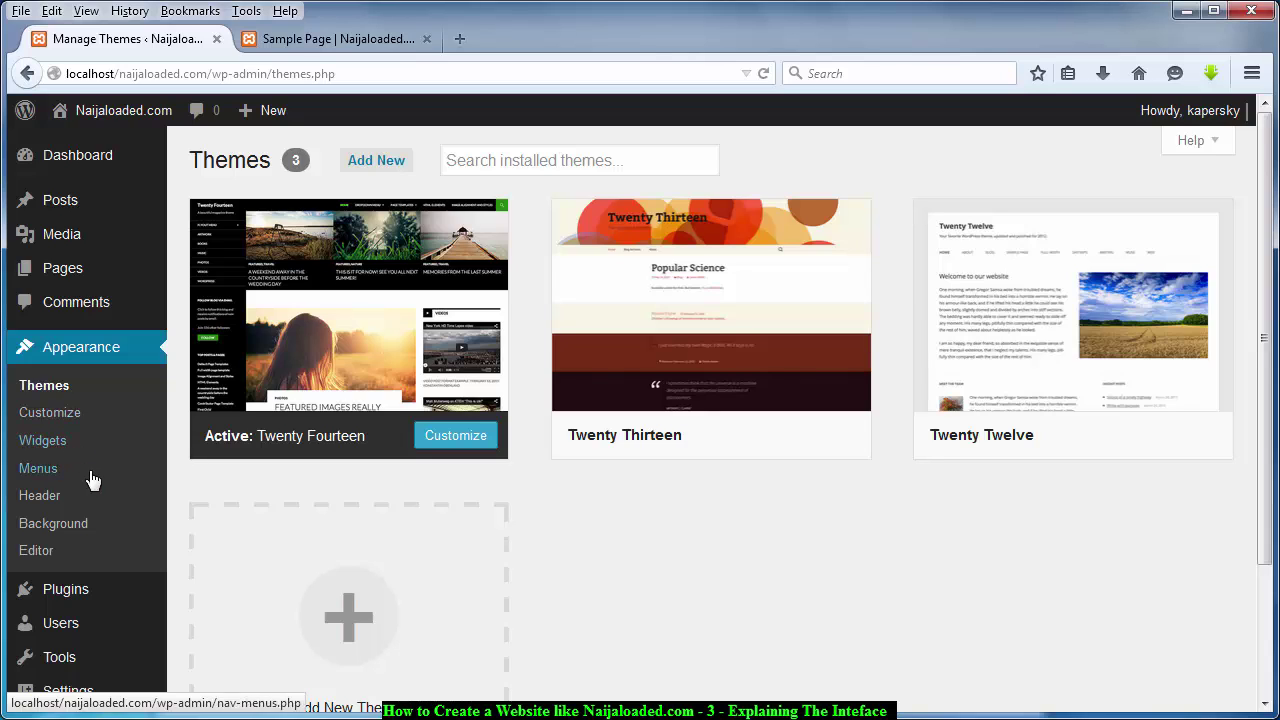
# Step: Review the installed plugins and look over the options available for users and tools
pyautogui.click(84, 595)
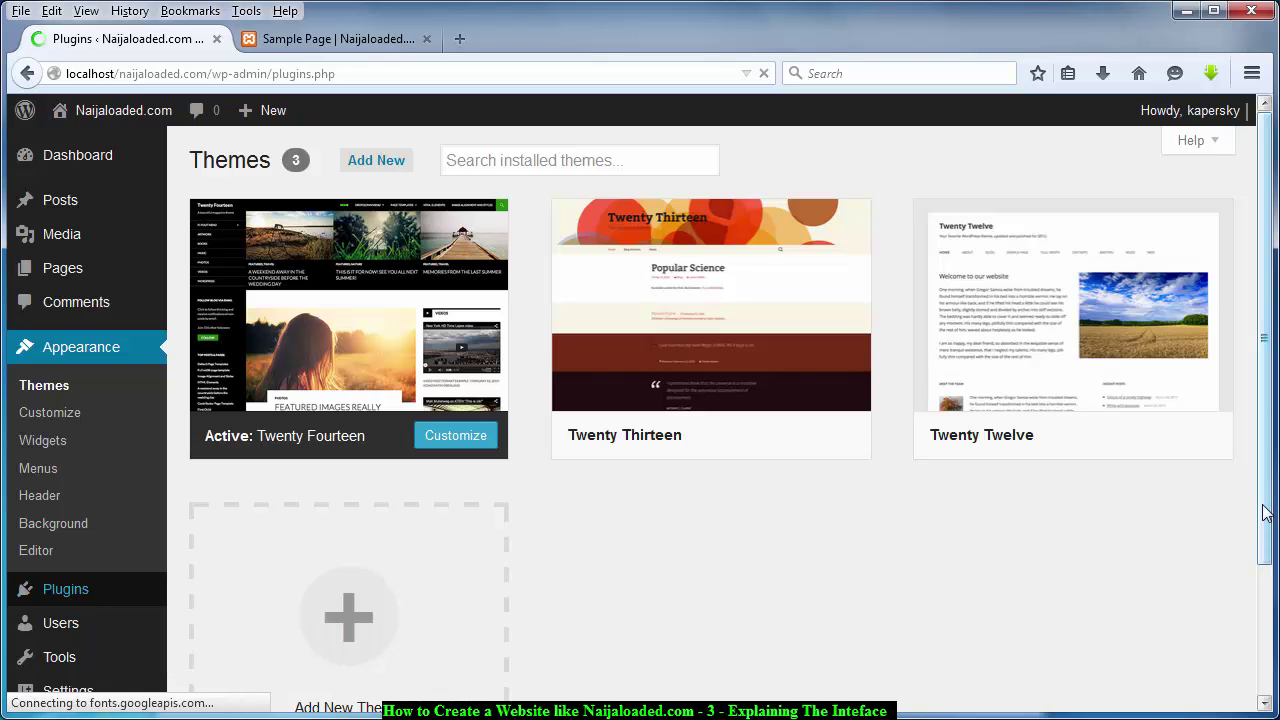
pyautogui.moveTo(1264, 514); pyautogui.dragTo(1255, 650)
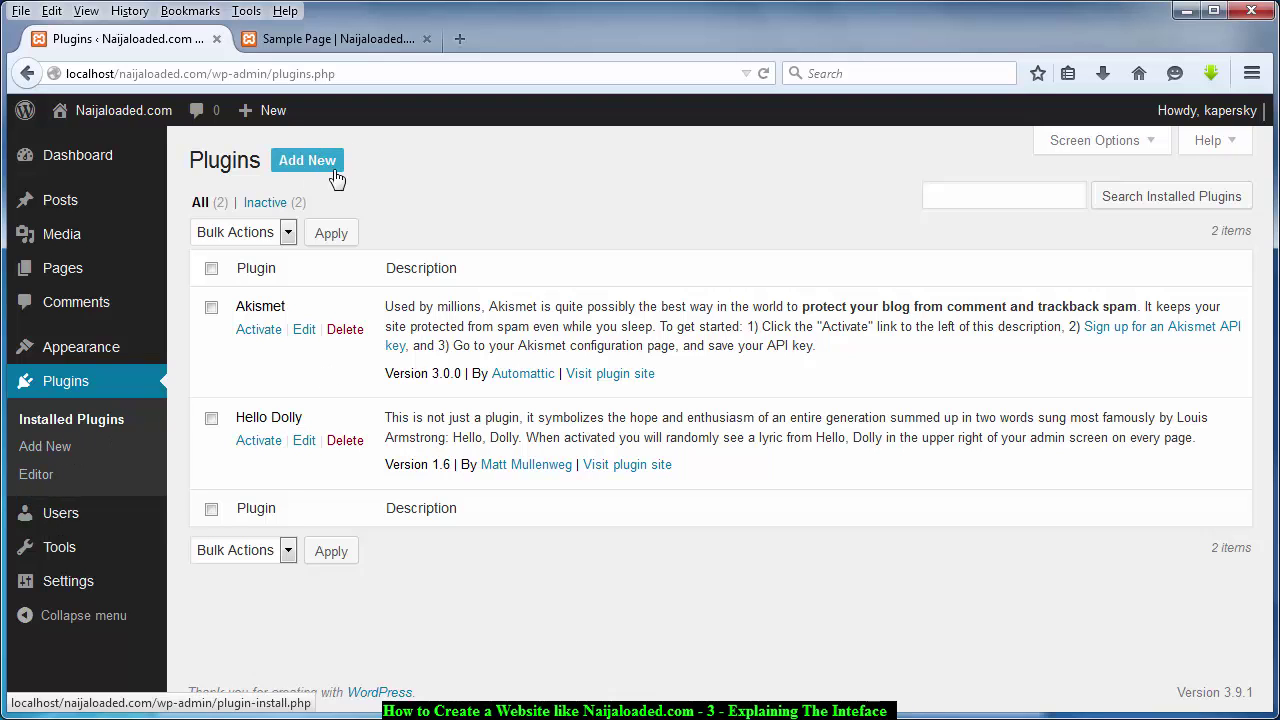
pyautogui.moveTo(86, 513)
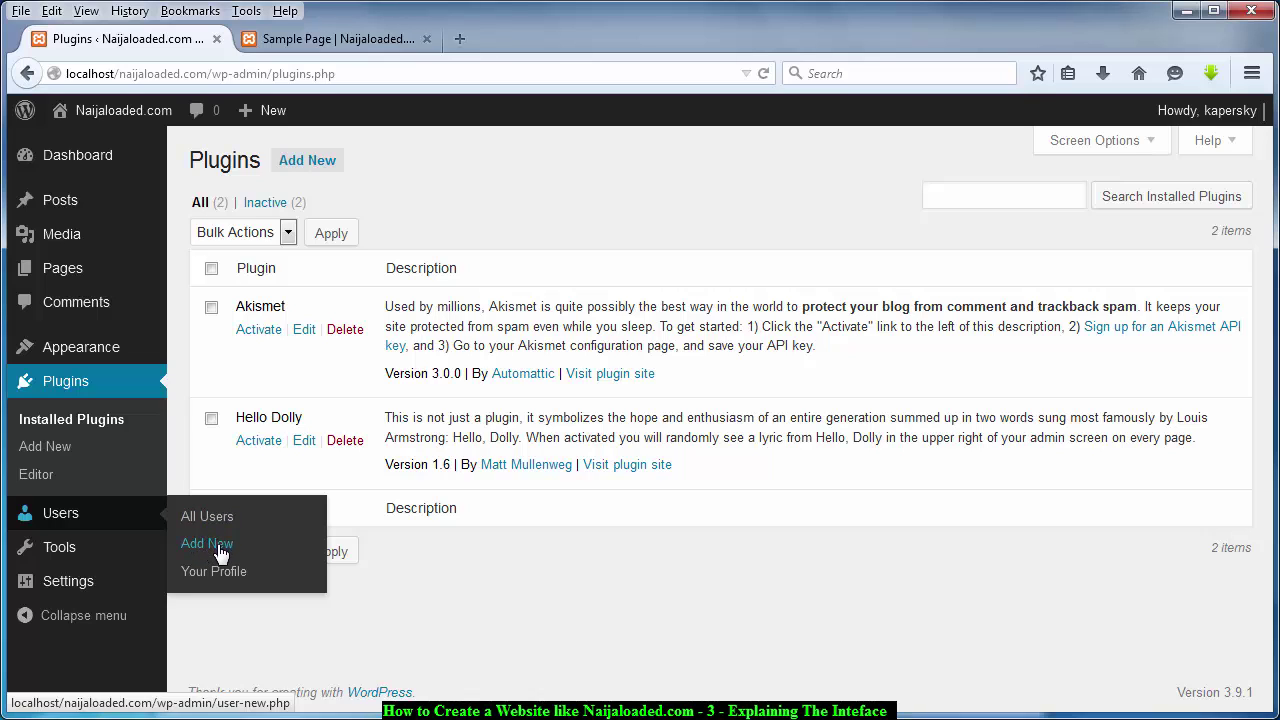
pyautogui.moveTo(52, 556)
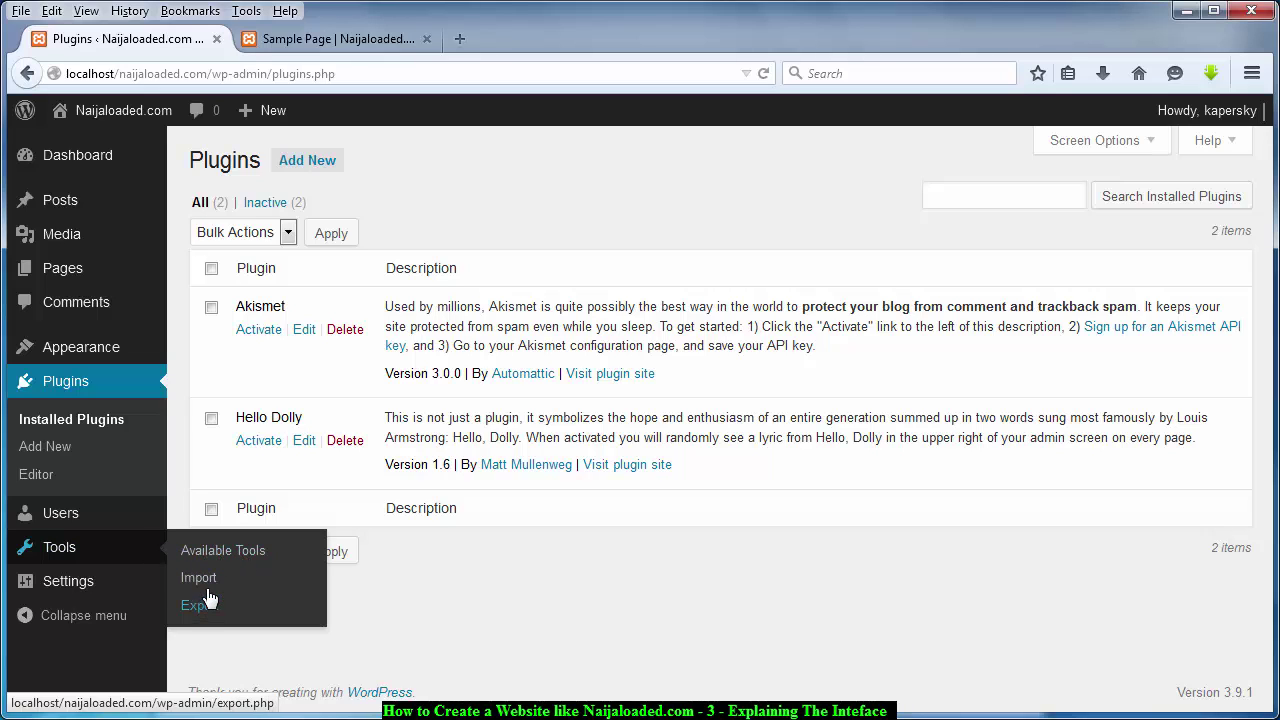
# Step: Set the site tagline to "Music is life !!" in the general settings and save the changes
pyautogui.click(70, 588)
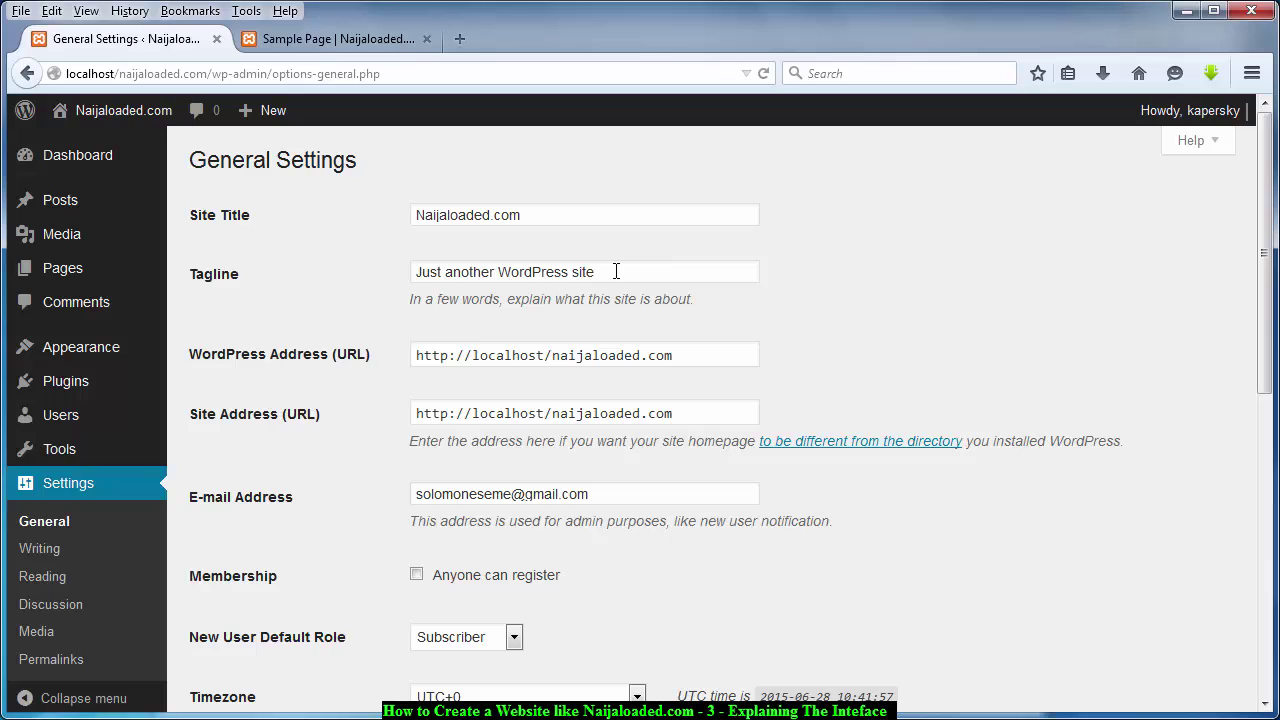
pyautogui.moveTo(616, 271); pyautogui.dragTo(395, 258)
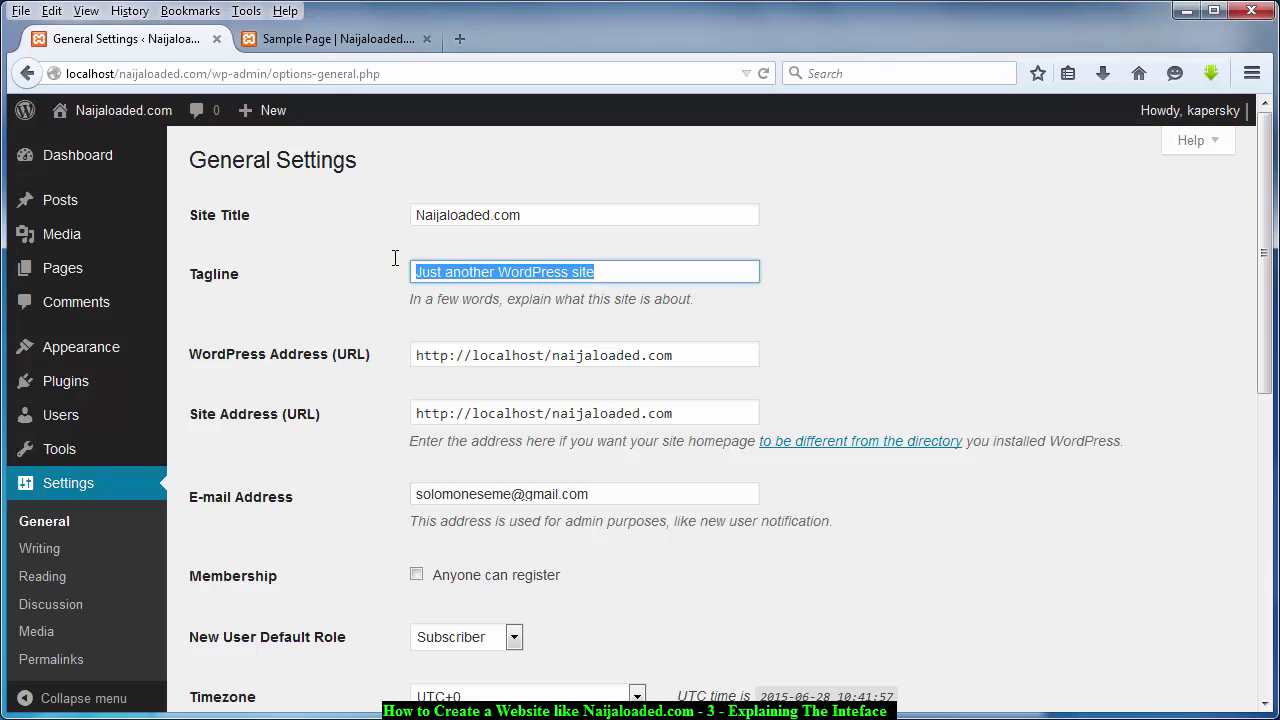
pyautogui.write('Music is life !!')
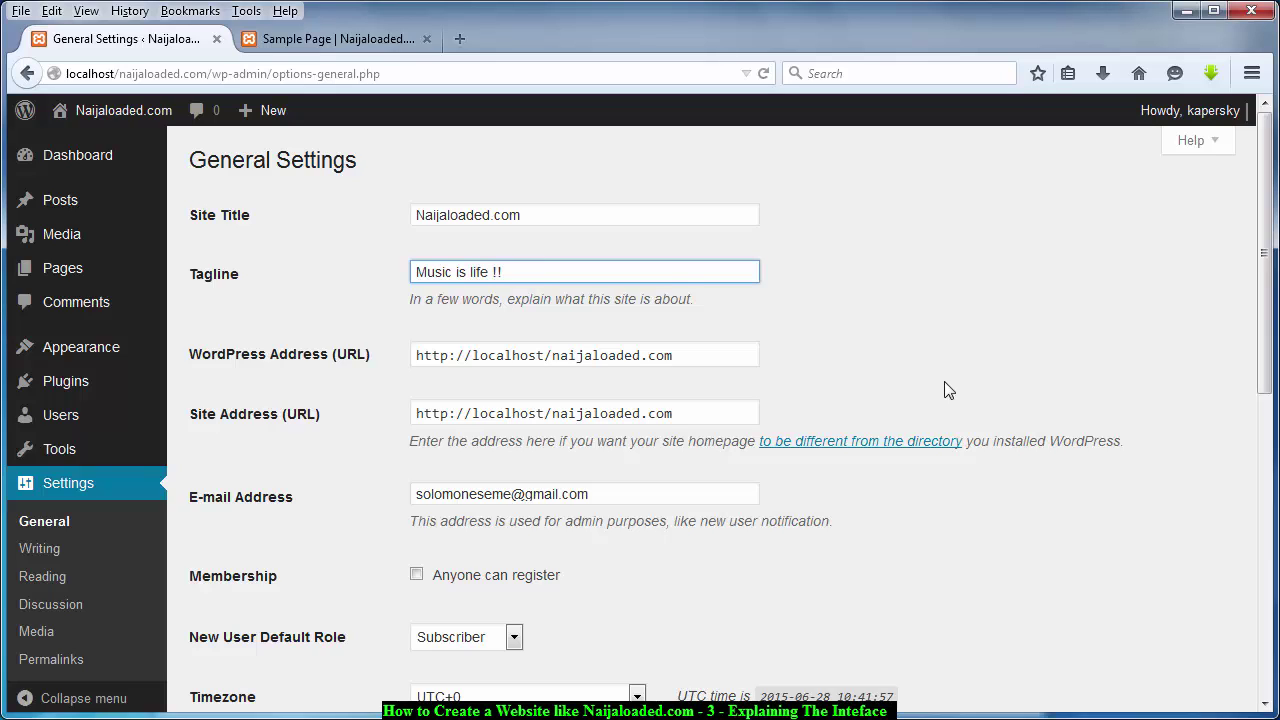
pyautogui.scroll(-1, 1263, 484)
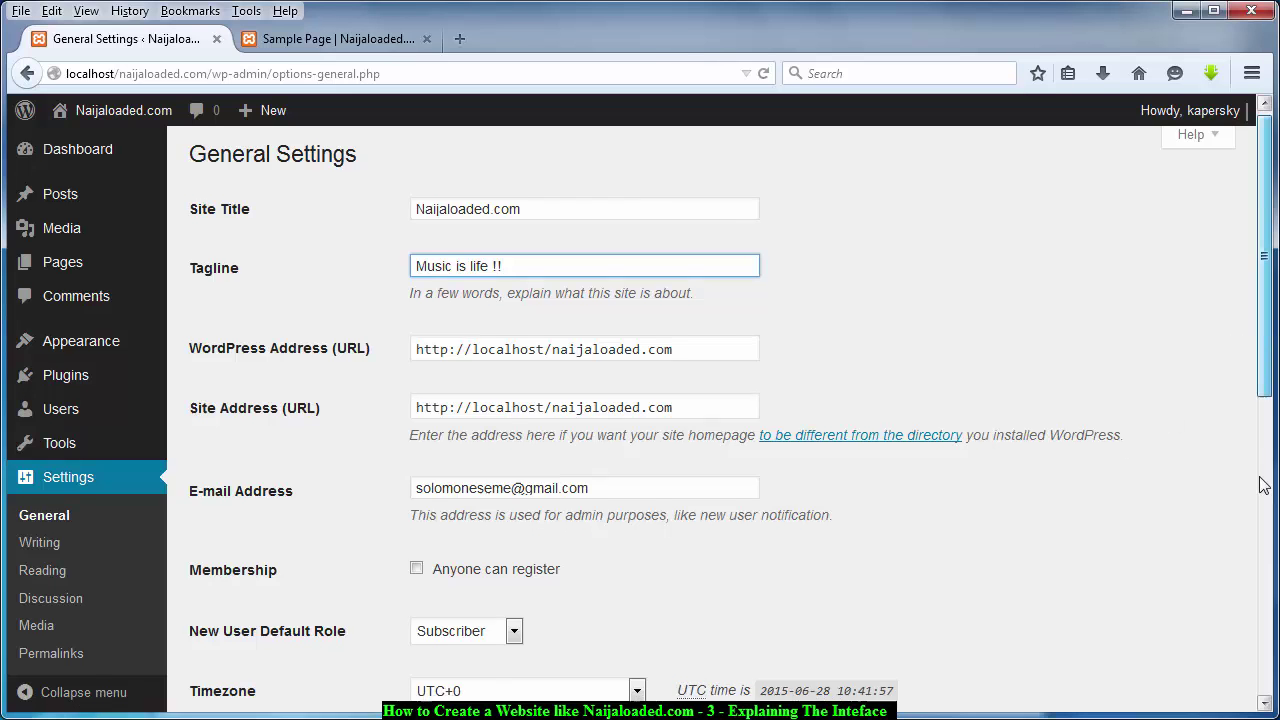
pyautogui.scroll(-4, 1250, 530)
pyautogui.scroll(4, 1257, 409)
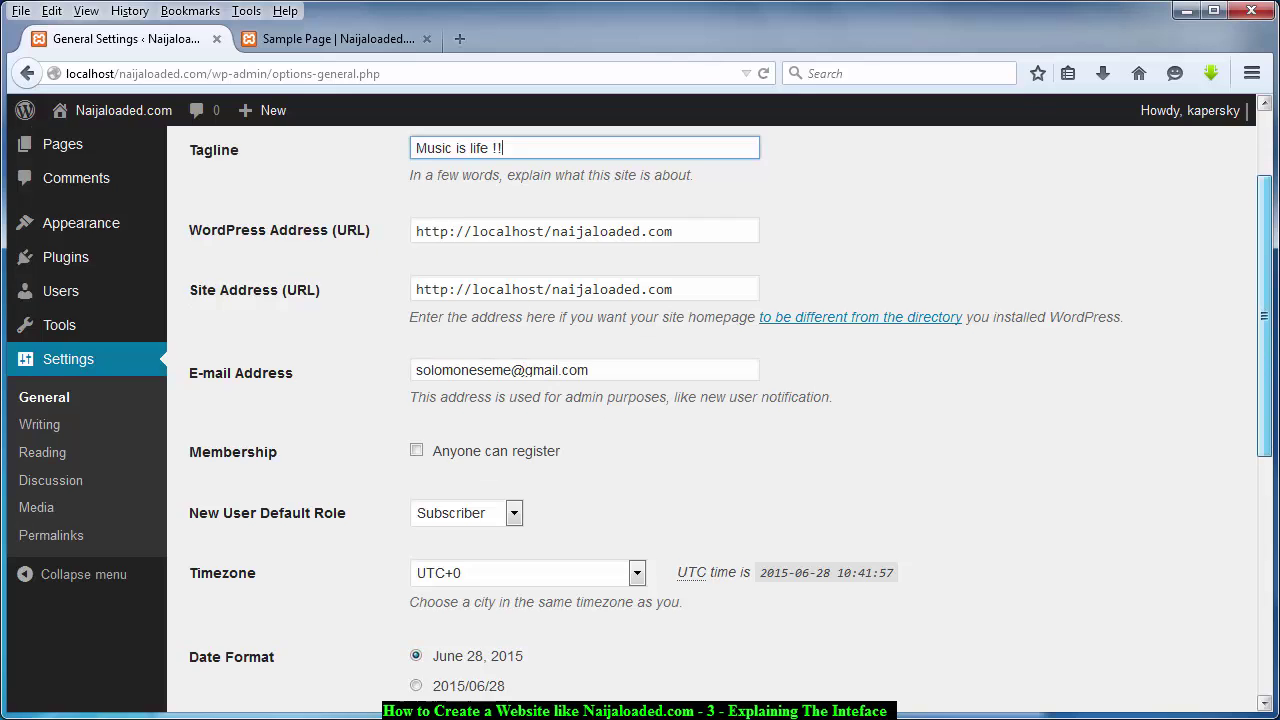
pyautogui.scroll(-4, 1268, 420)
pyautogui.scroll(1, 1268, 470)
pyautogui.scroll(3, 1267, 477)
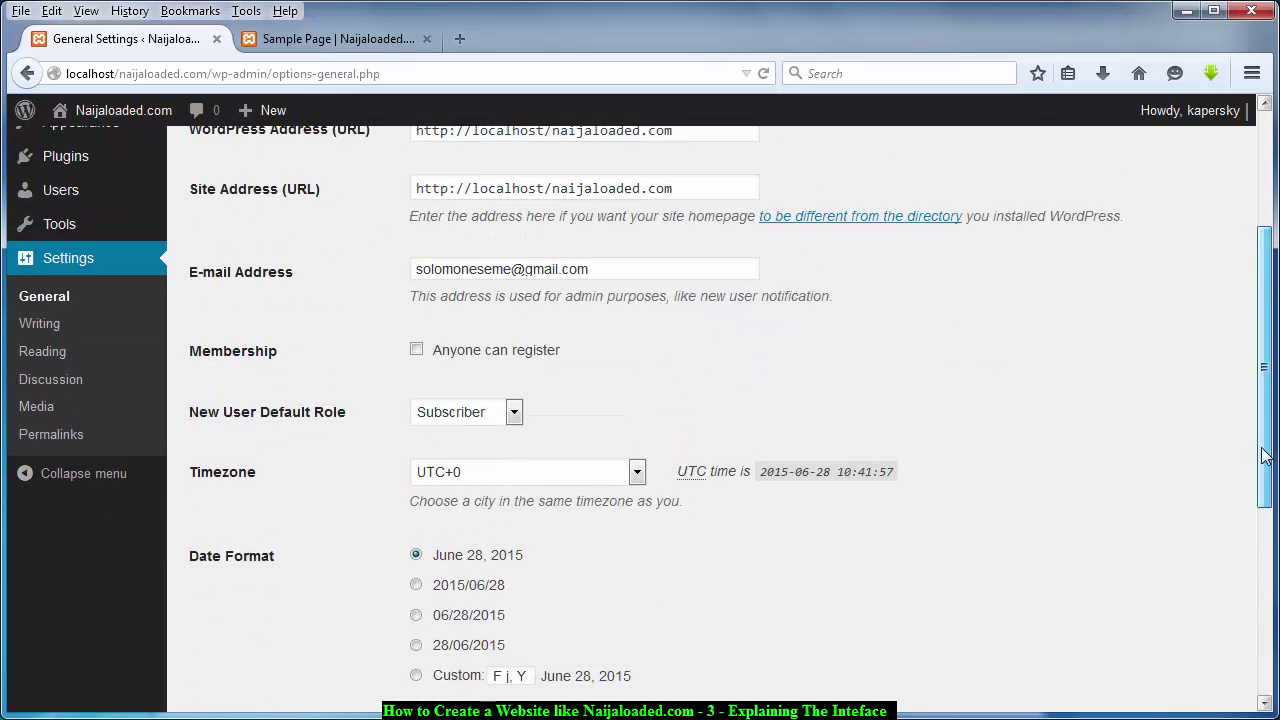
pyautogui.scroll(-5, 1267, 400)
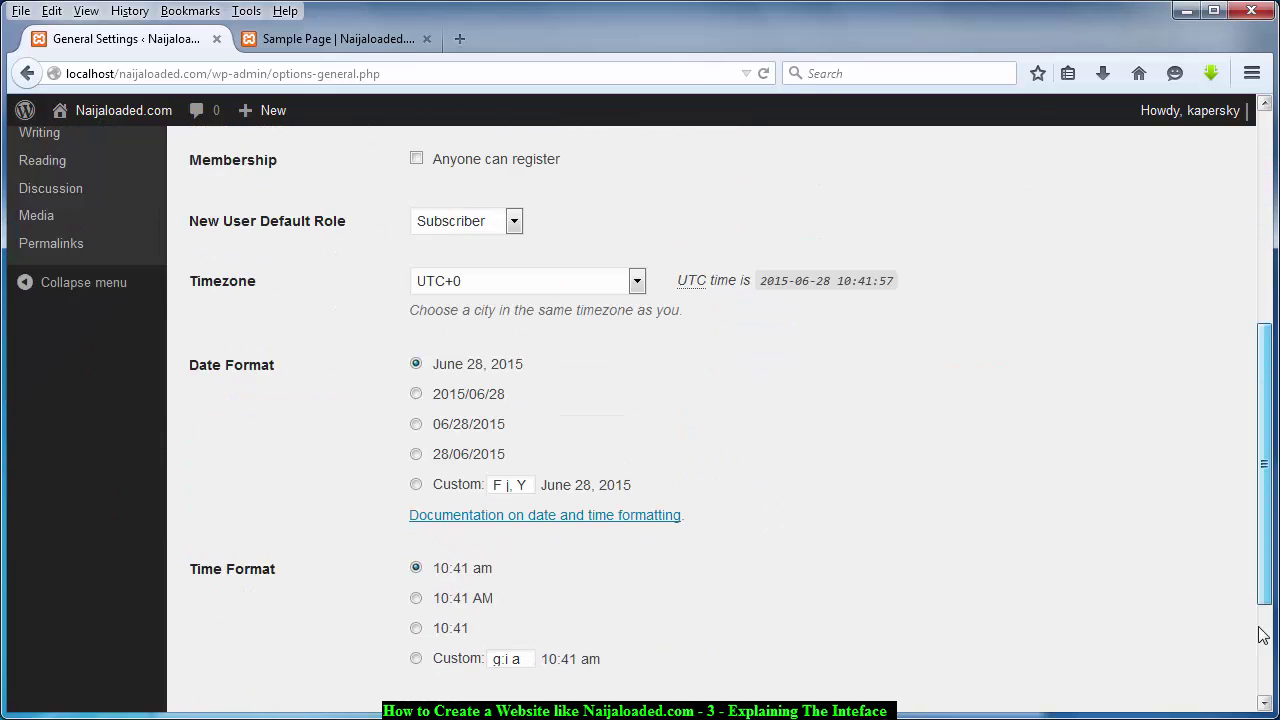
pyautogui.click(245, 670)
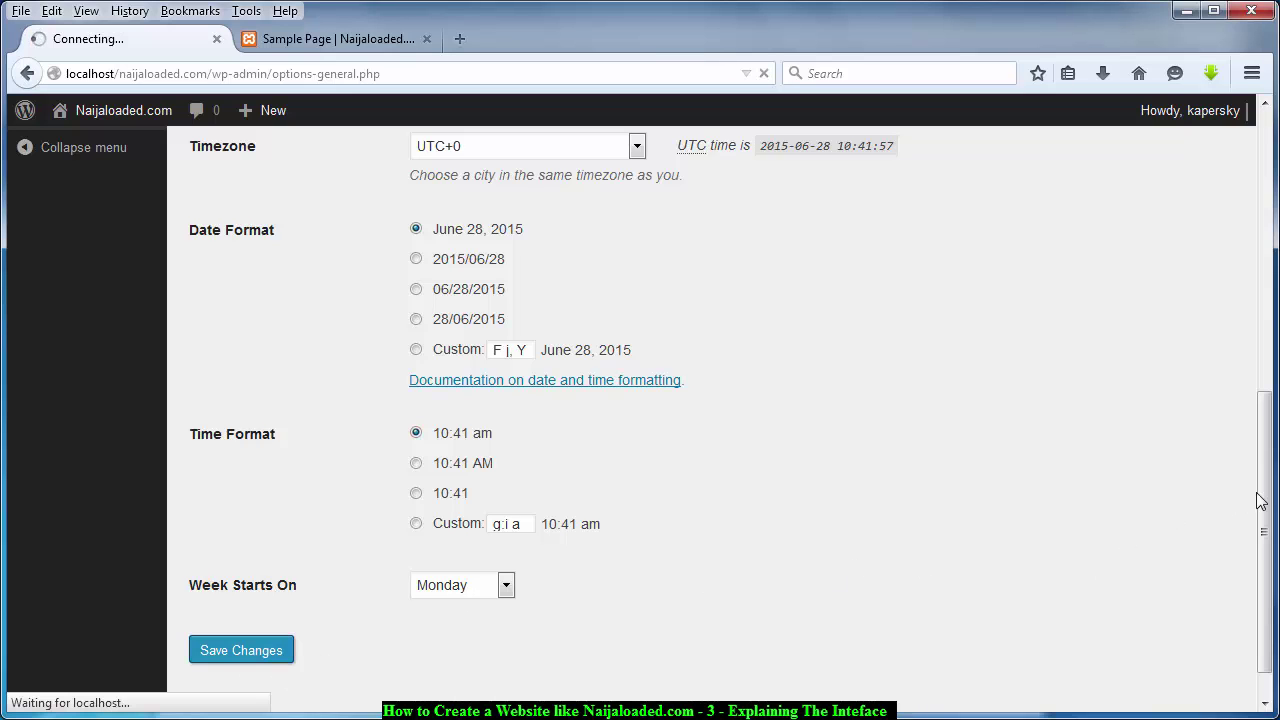
pyautogui.moveTo(1261, 498); pyautogui.dragTo(1250, 422)
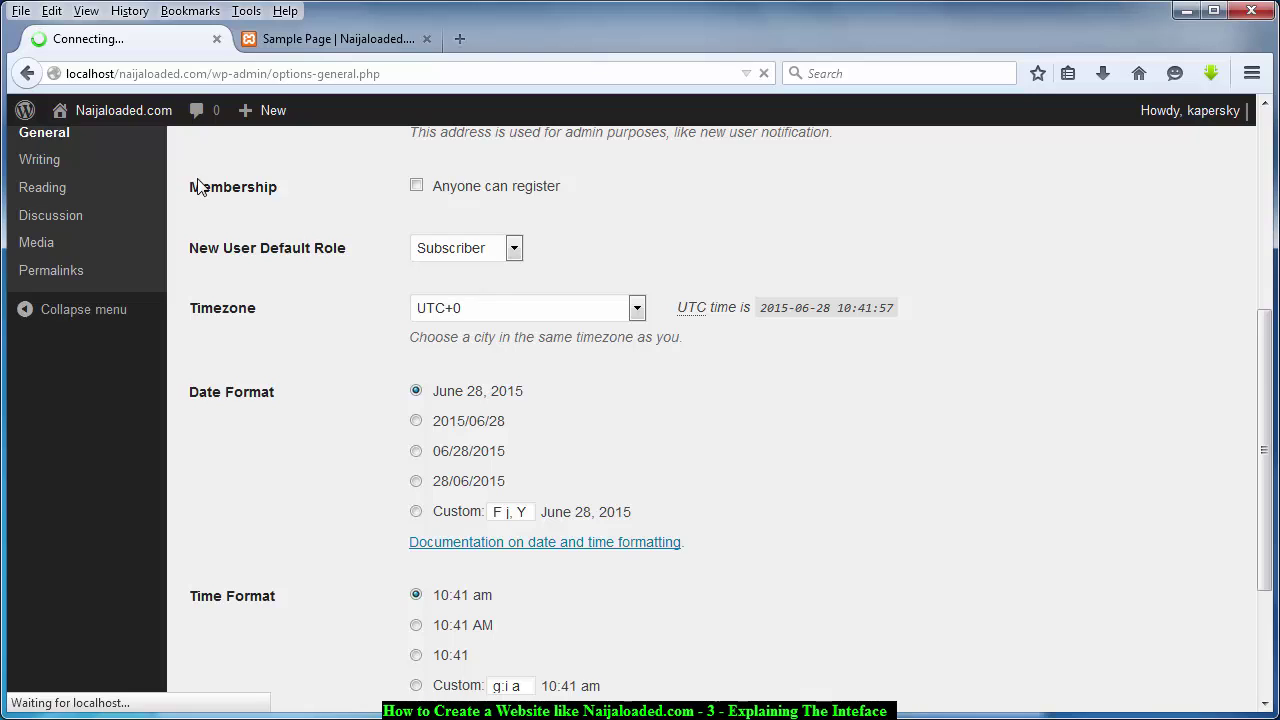
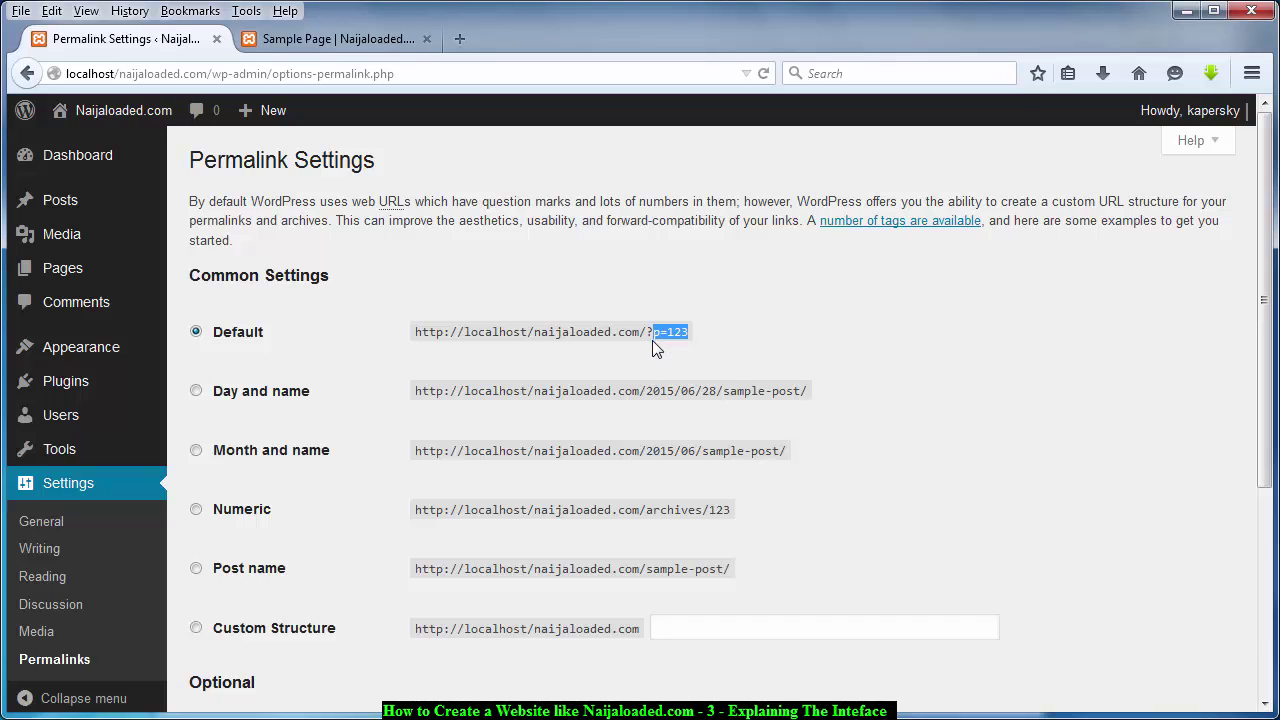
# Step: Switch the permalink structure from Default to Post name and save the changes
pyautogui.click(766, 343)
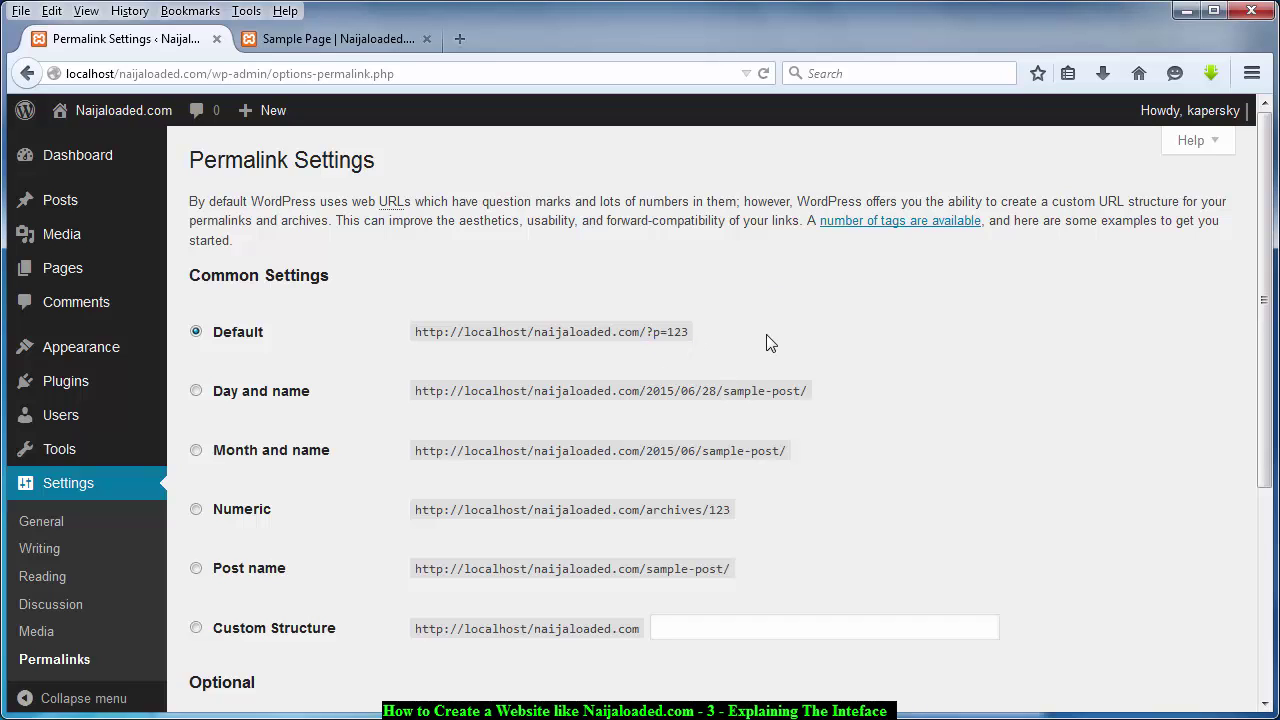
pyautogui.doubleClick(656, 342)
pyautogui.moveTo(651, 342); pyautogui.dragTo(648, 352)
pyautogui.click(197, 569)
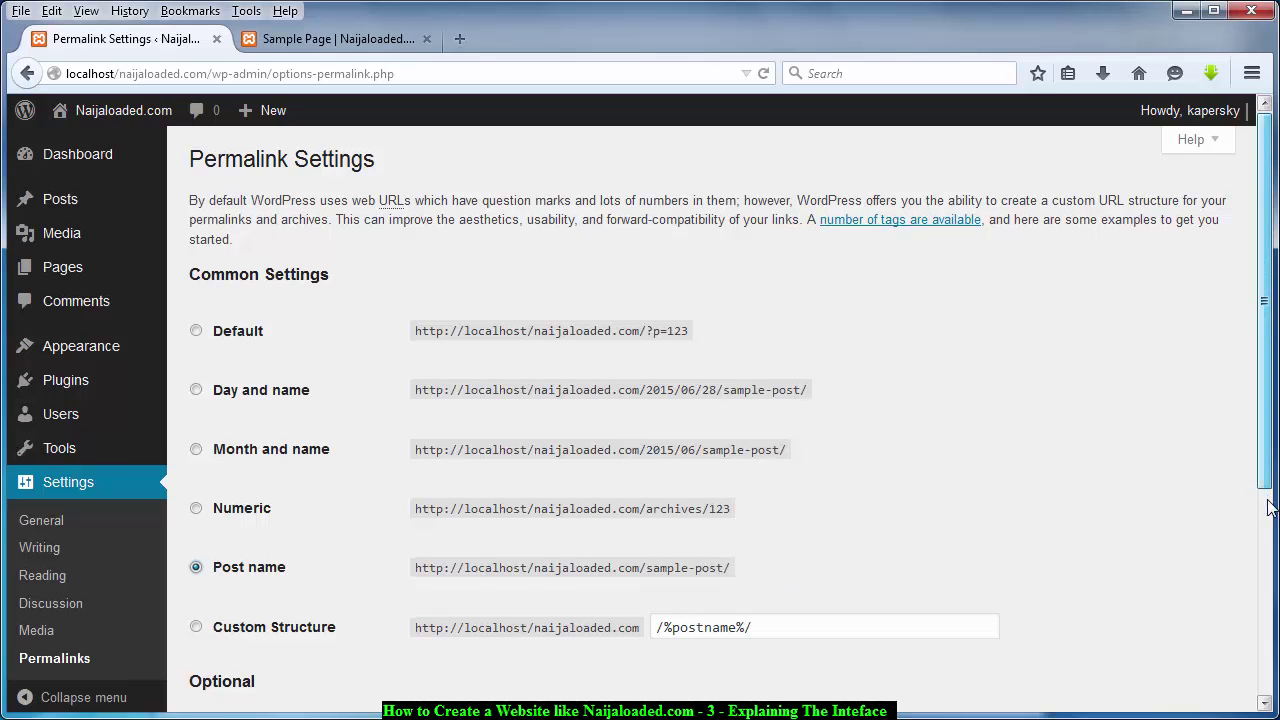
pyautogui.moveTo(1268, 406); pyautogui.dragTo(810, 583)
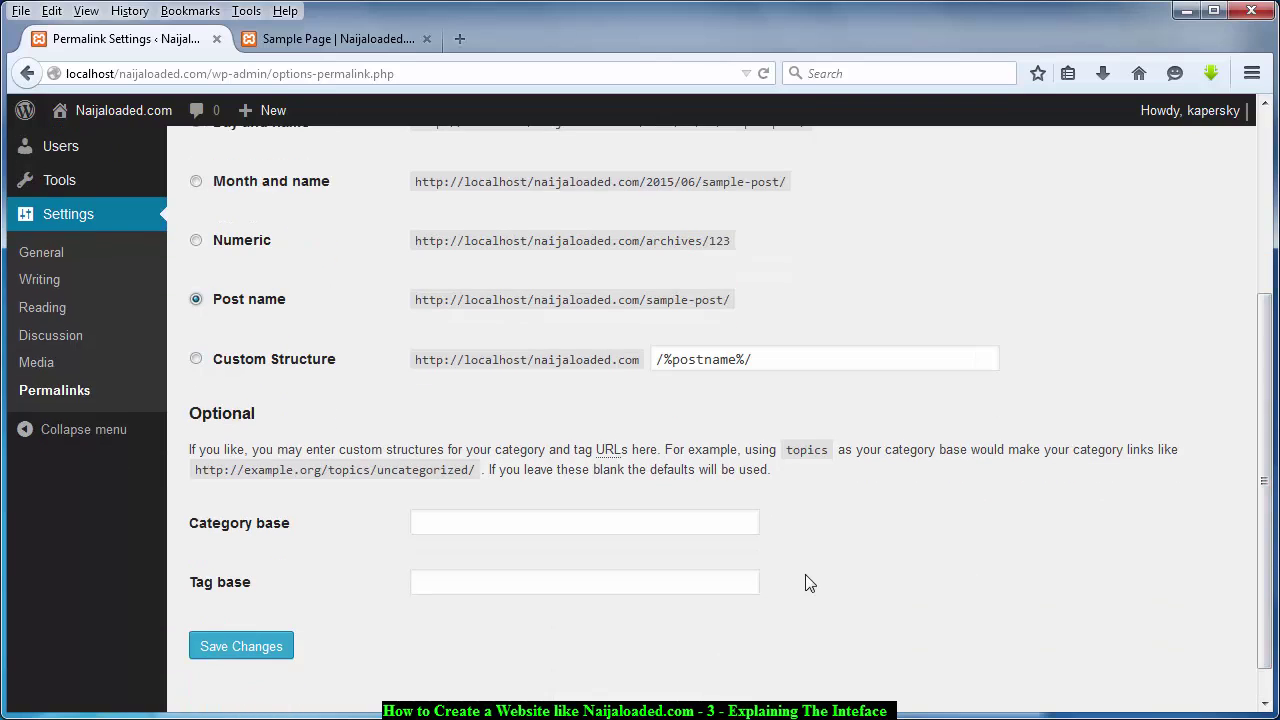
pyautogui.click(229, 650)
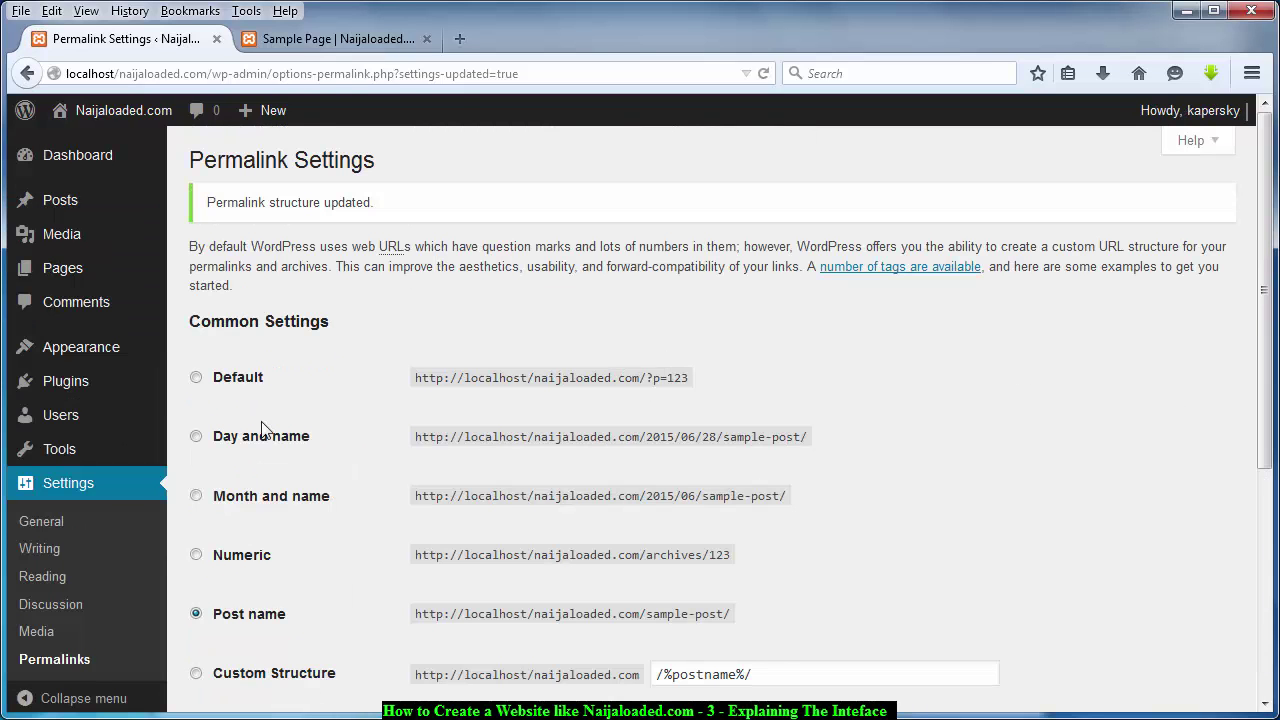
# Step: Review the comment options in the Discussion settings, then open the Reading settings
pyautogui.click(44, 613)
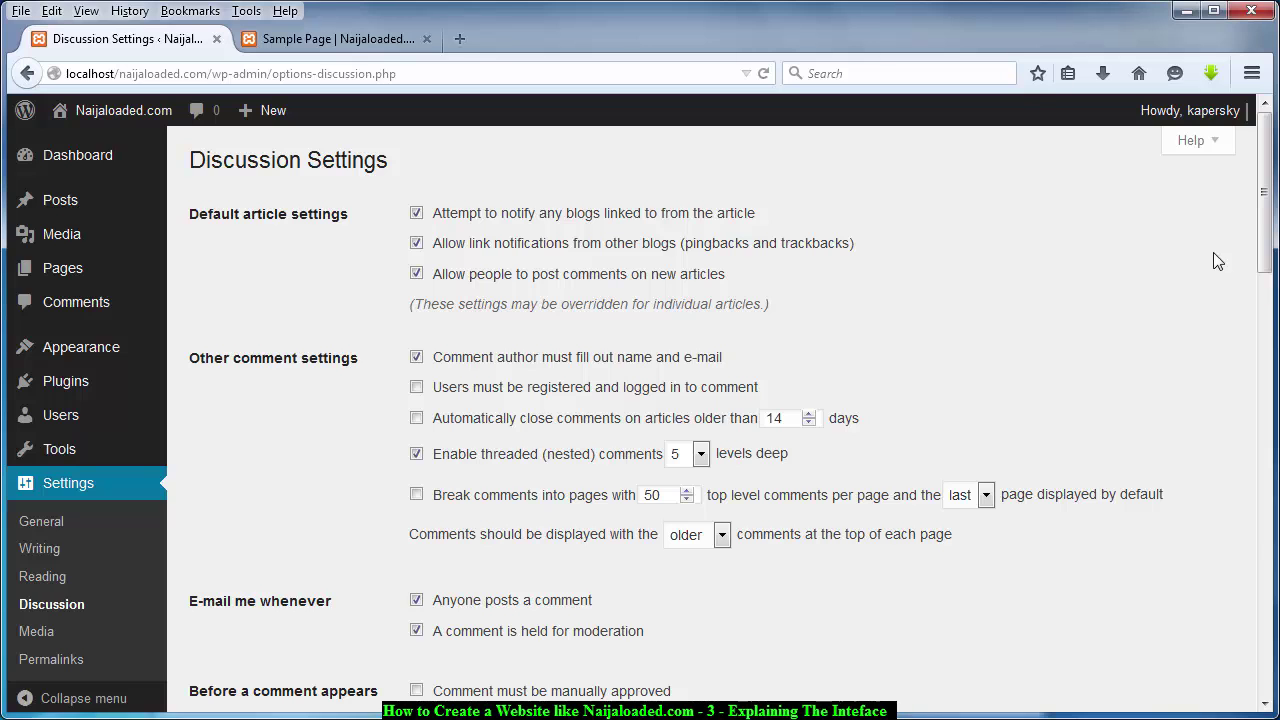
pyautogui.click(1264, 300)
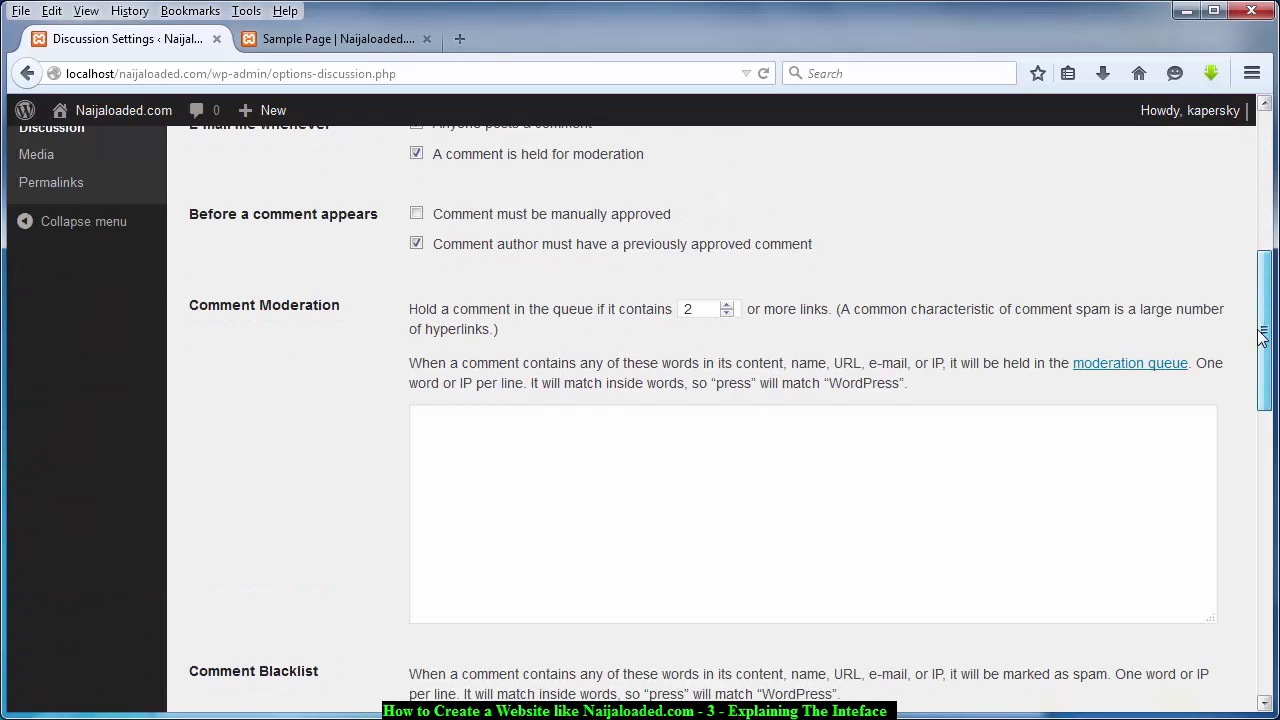
pyautogui.scroll(7, 1262, 337)
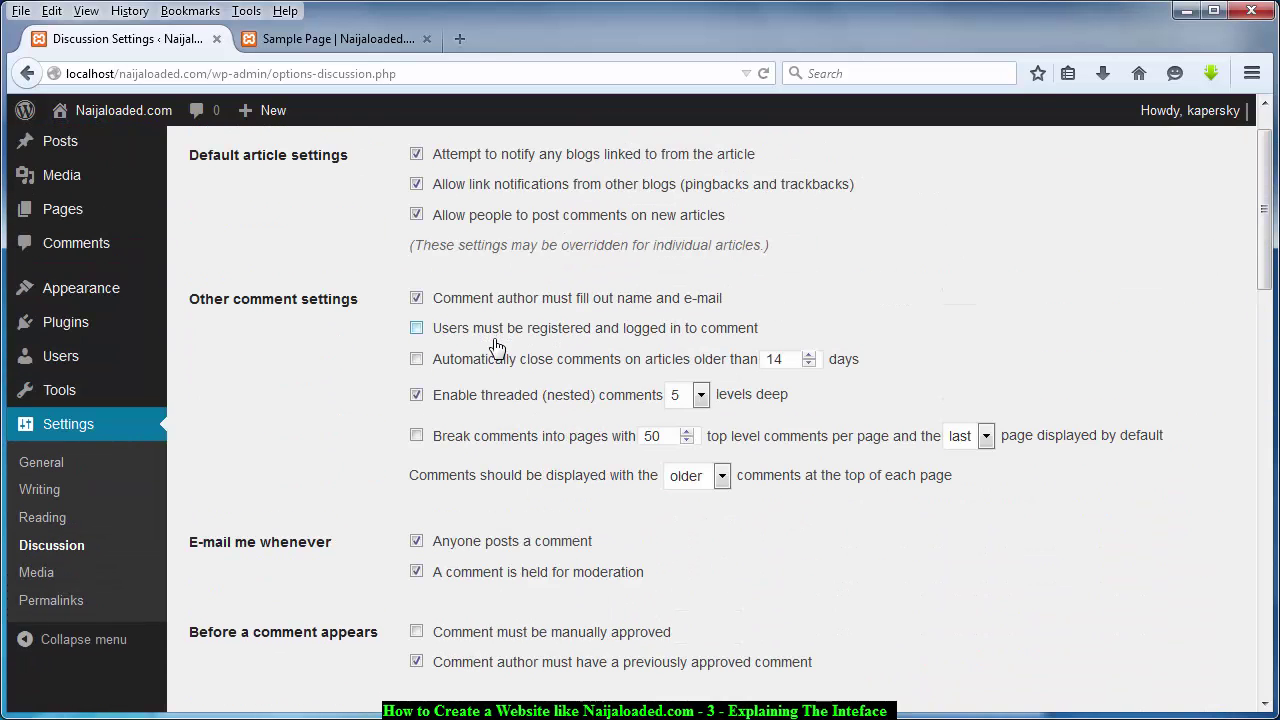
pyautogui.click(37, 520)
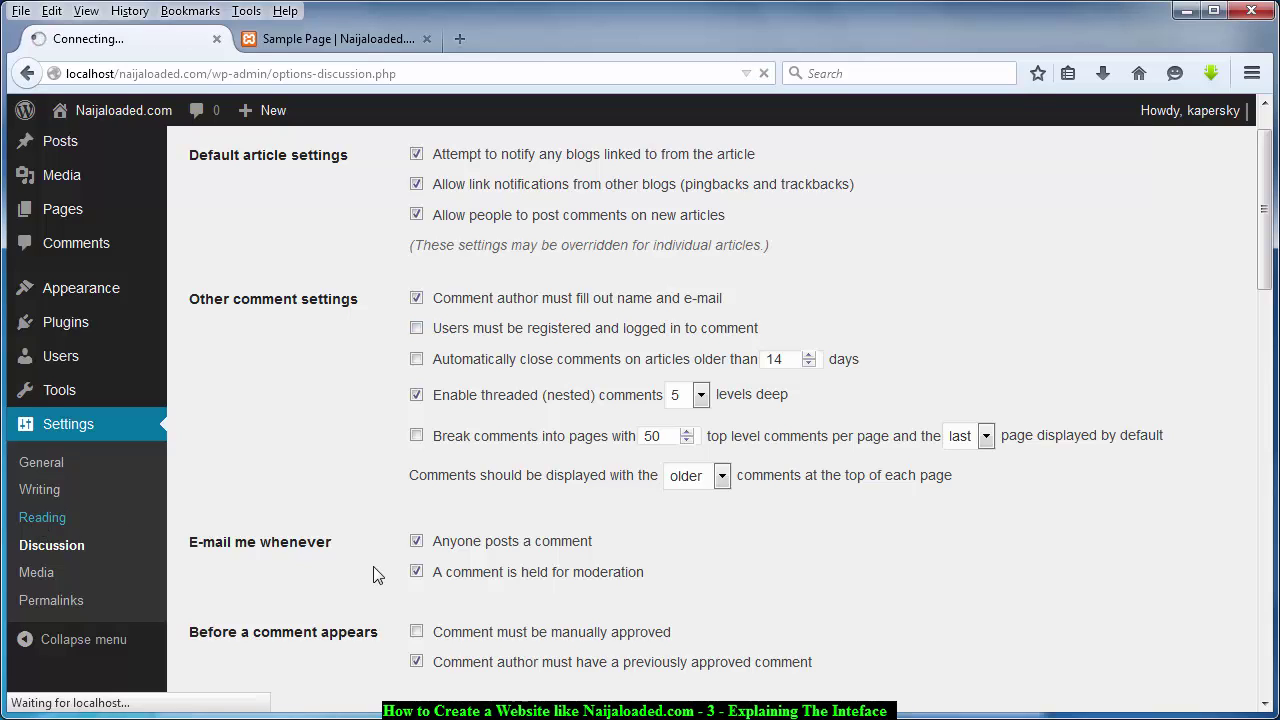